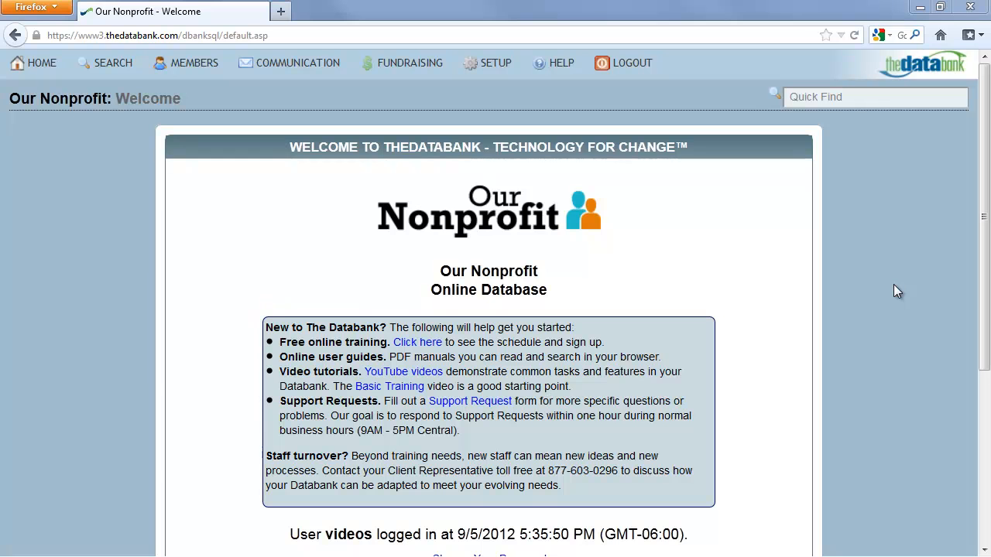
# Open the SETUP dropdown in the top navigation bar of the Our Nonprofit page
pyautogui.moveTo(493, 68)
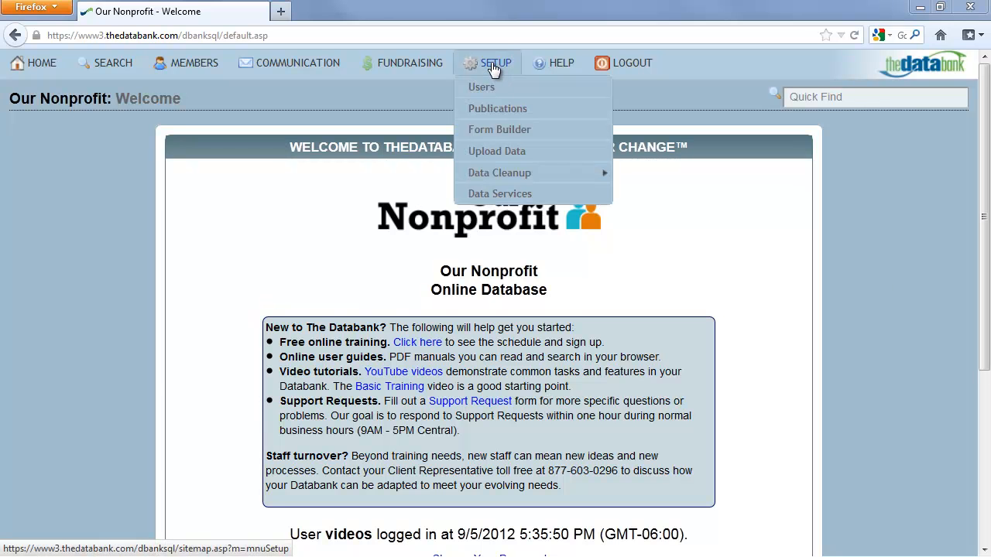
# Open Form Builder to list the forms, glance at testdonate's edit page, and return
pyautogui.click(576, 131)
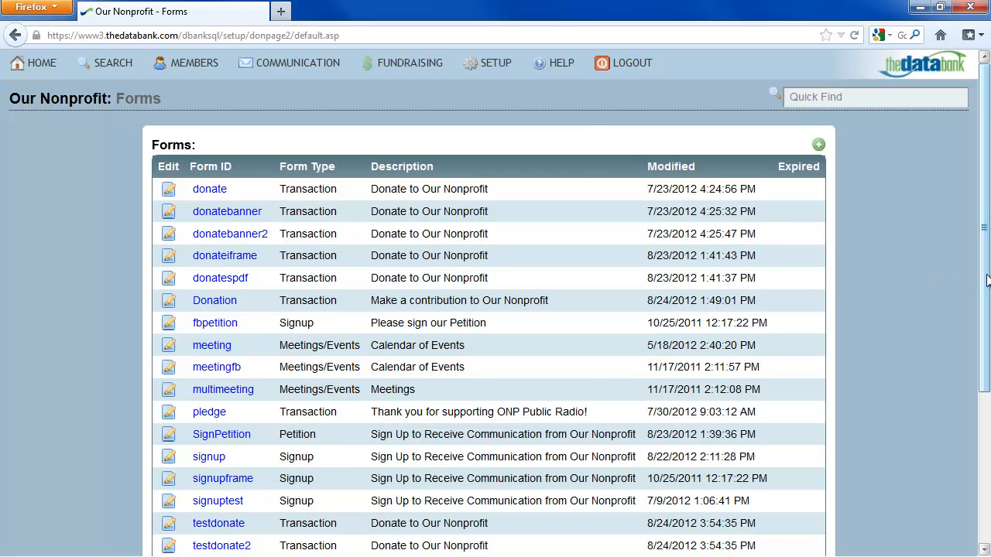
pyautogui.scroll(-5, 951, 267)
pyautogui.scroll(5, 946, 261)
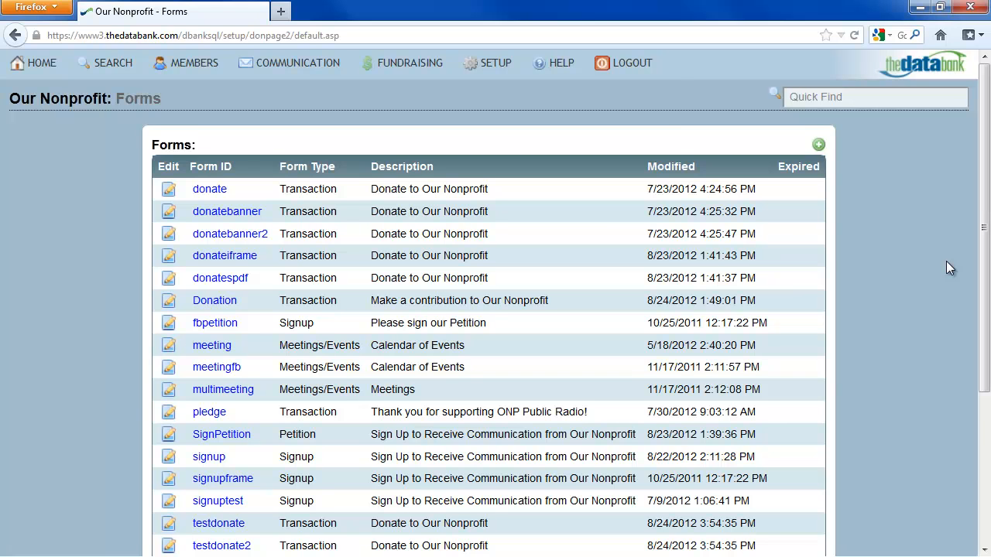
pyautogui.moveTo(569, 69)
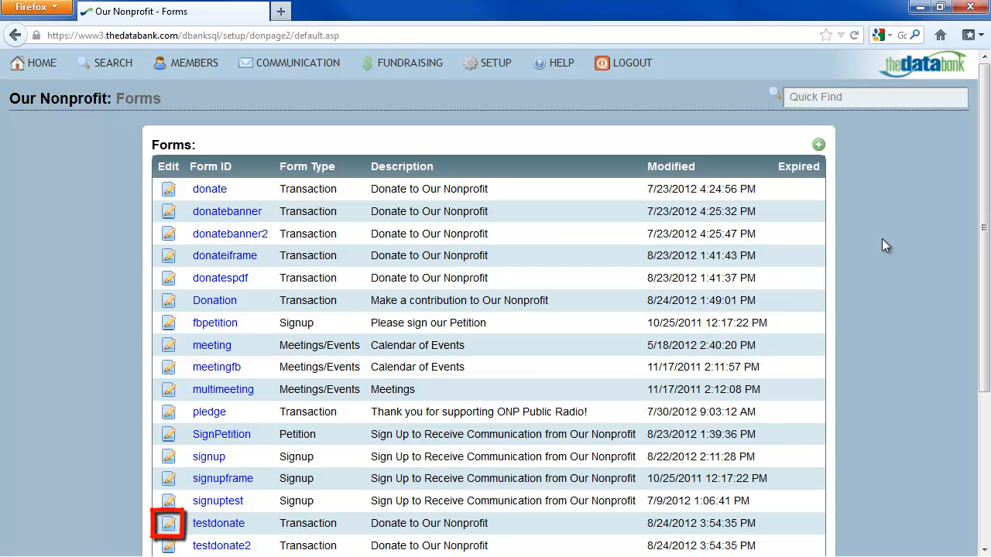
pyautogui.scroll(-5, 881, 238)
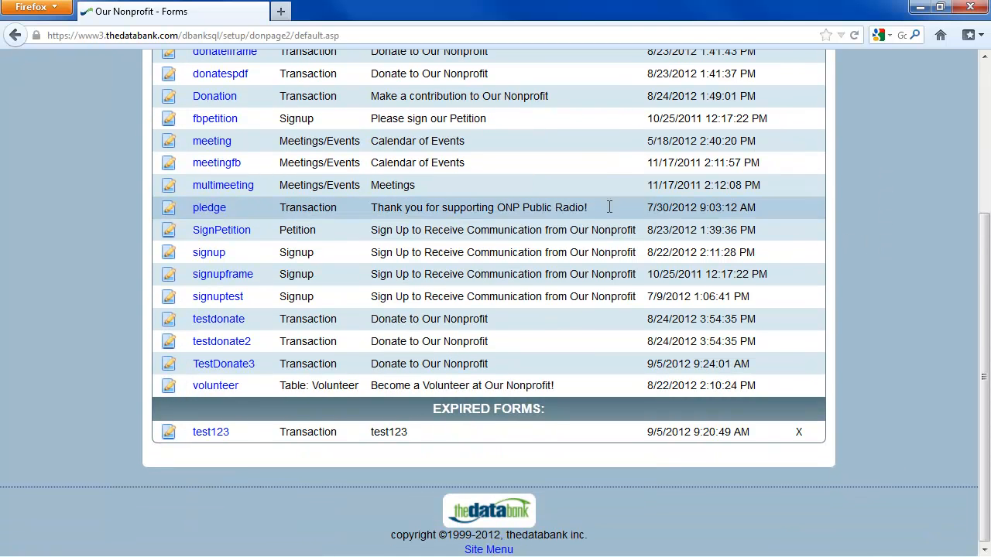
pyautogui.click(168, 320)
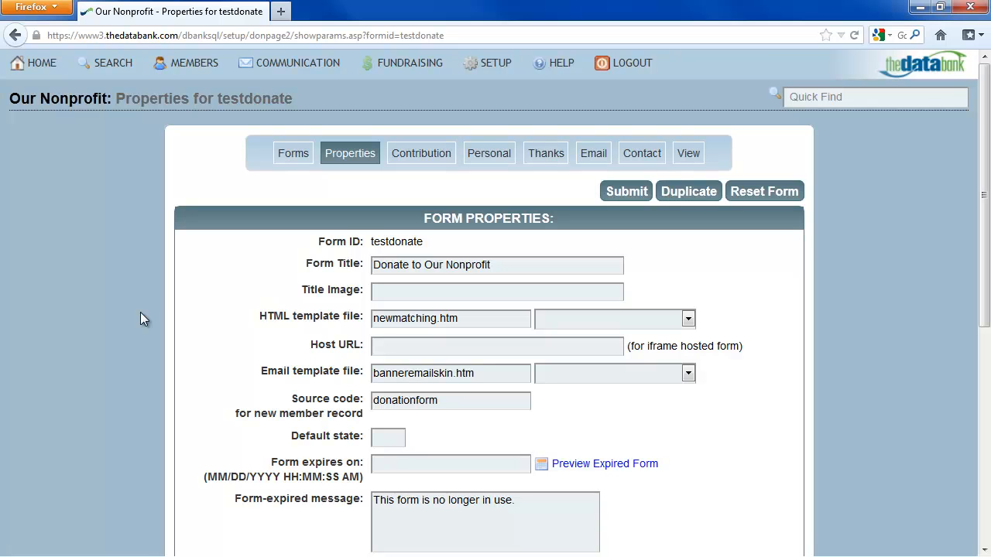
pyautogui.click(16, 35)
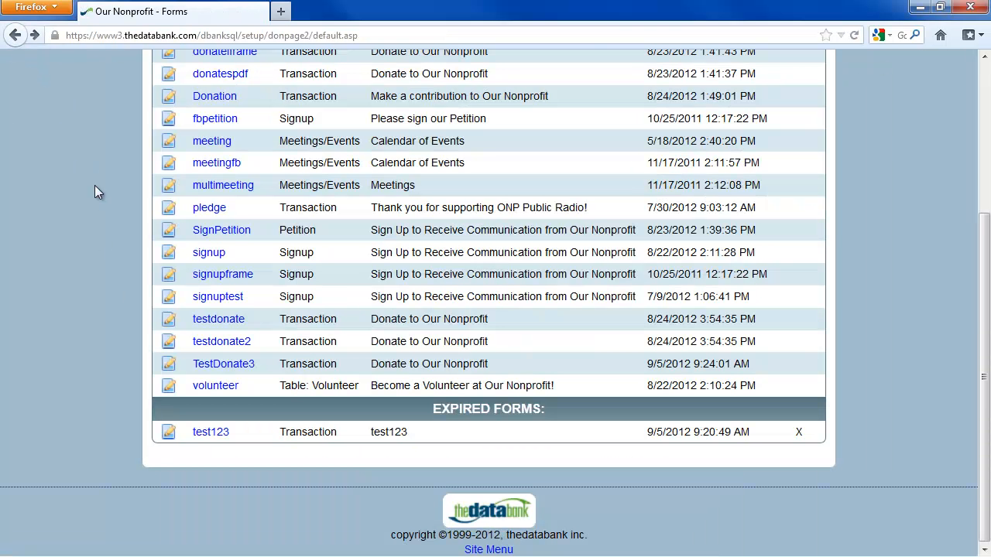
pyautogui.scroll(5, 134, 276)
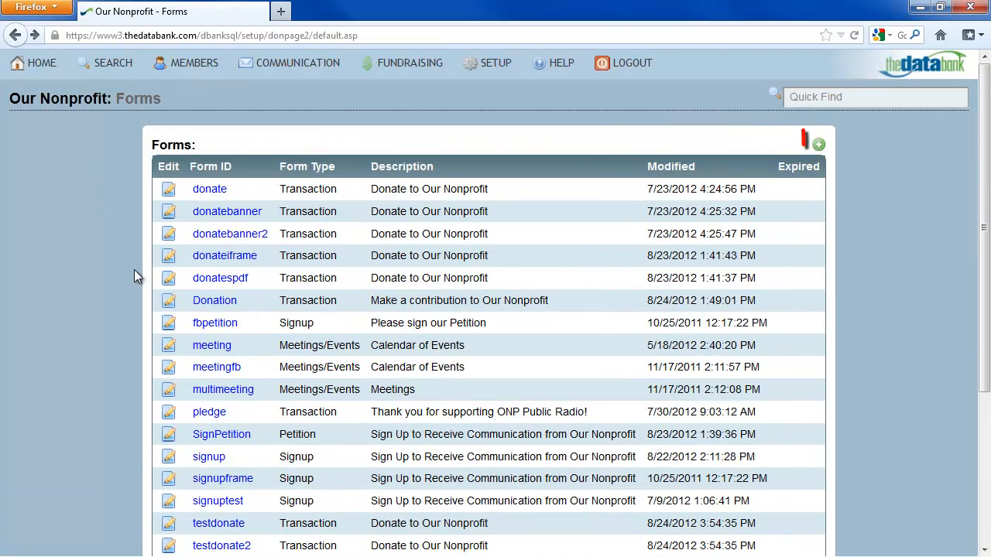
# Look over the New Form page's form types, keeping the donation template
pyautogui.click(818, 147)
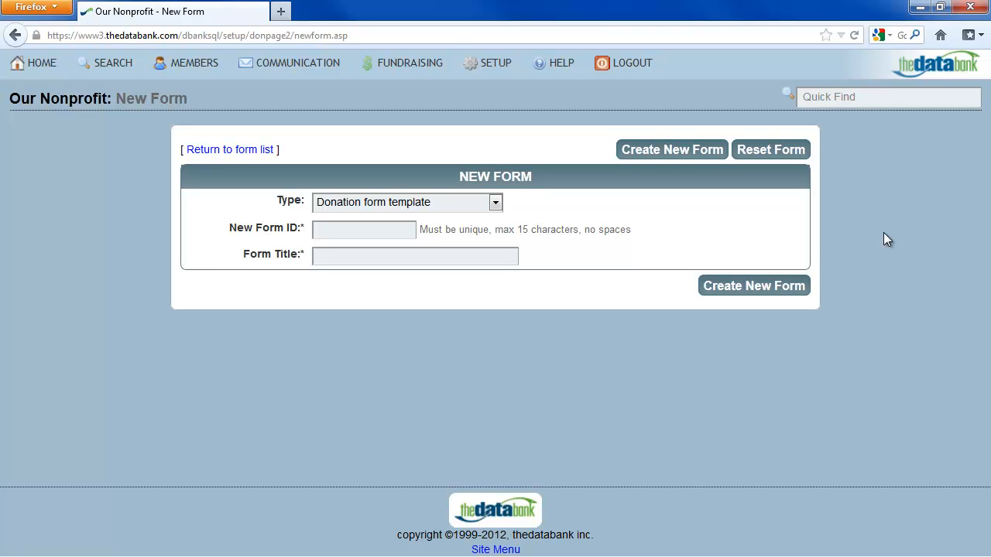
pyautogui.click(494, 198)
pyautogui.click(495, 198)
# Return to the forms list without creating, and open testdonate's Properties page
pyautogui.click(17, 34)
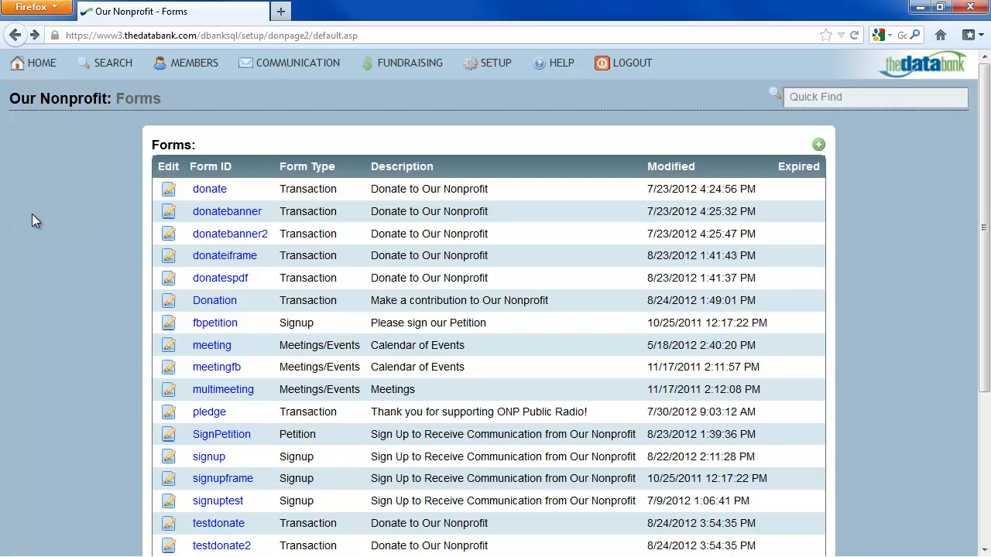
pyautogui.scroll(-5, 46, 226)
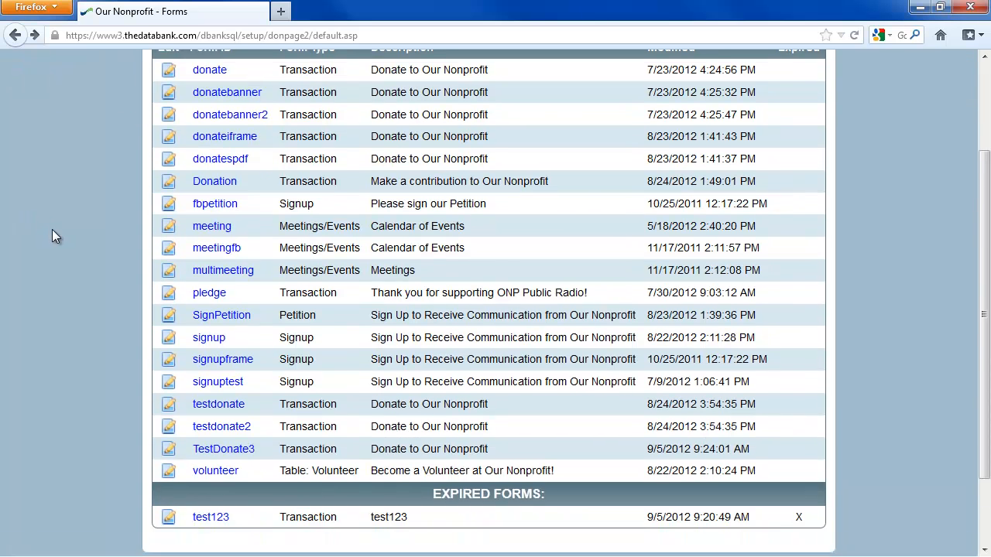
pyautogui.click(169, 319)
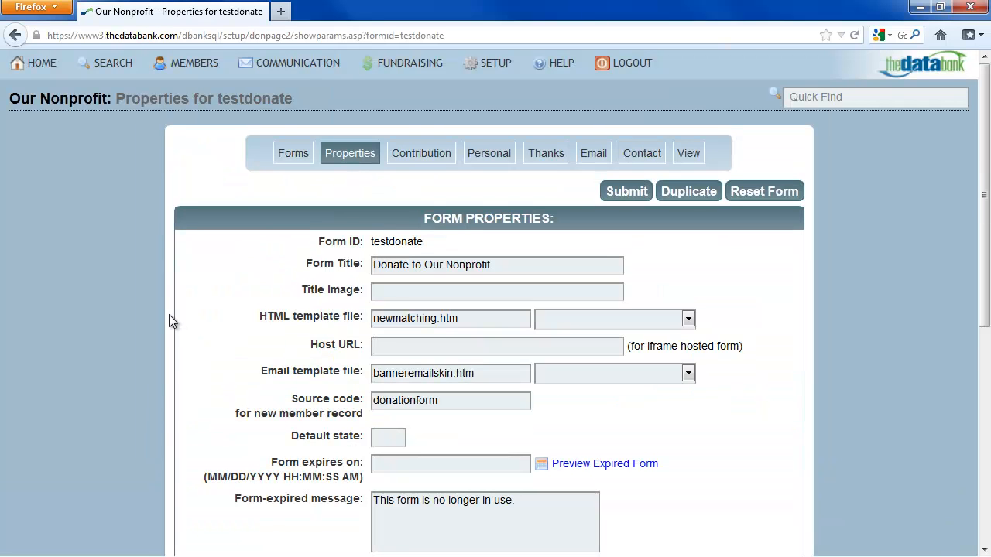
# Duplicate testdonate as a new form with the ID FoodDonation
pyautogui.click(687, 198)
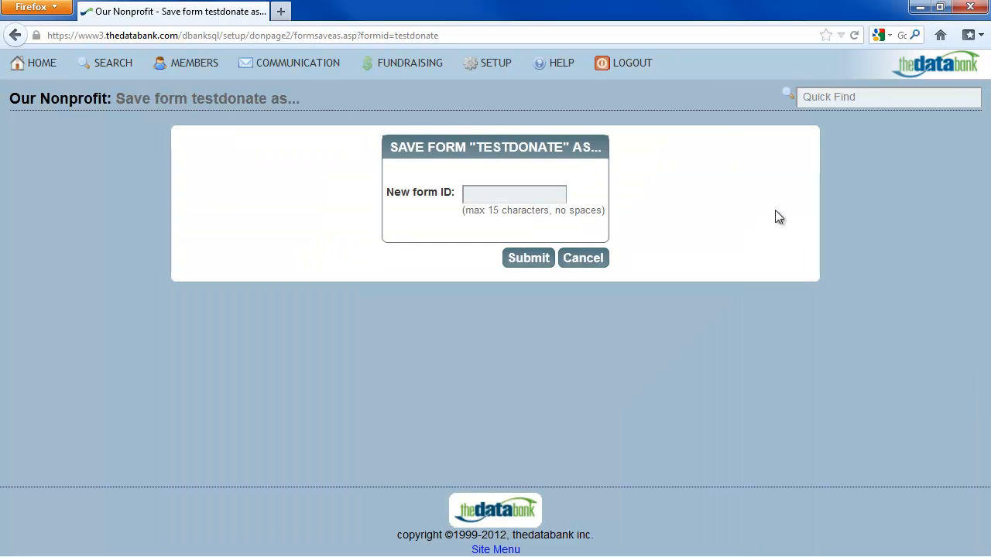
pyautogui.write('FoodDonation')
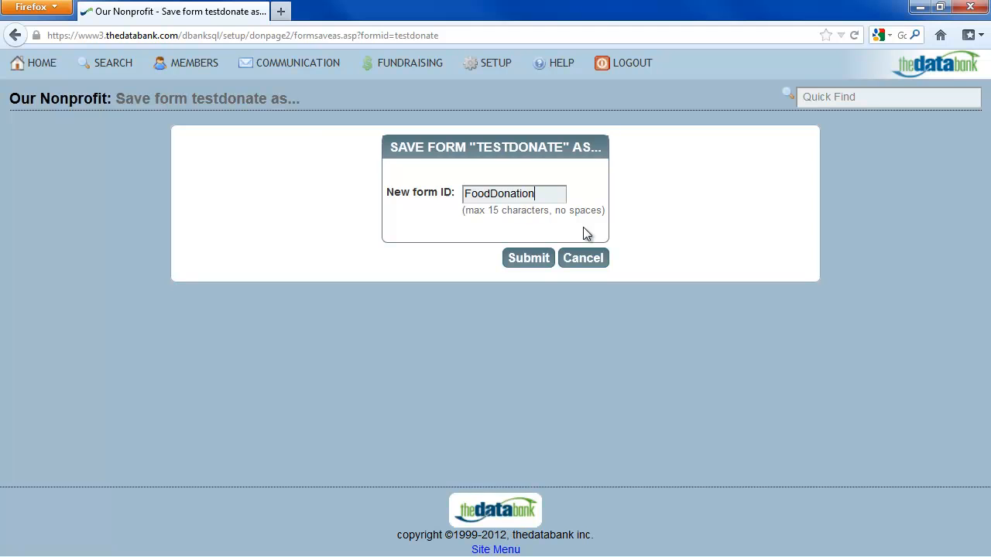
pyautogui.click(524, 258)
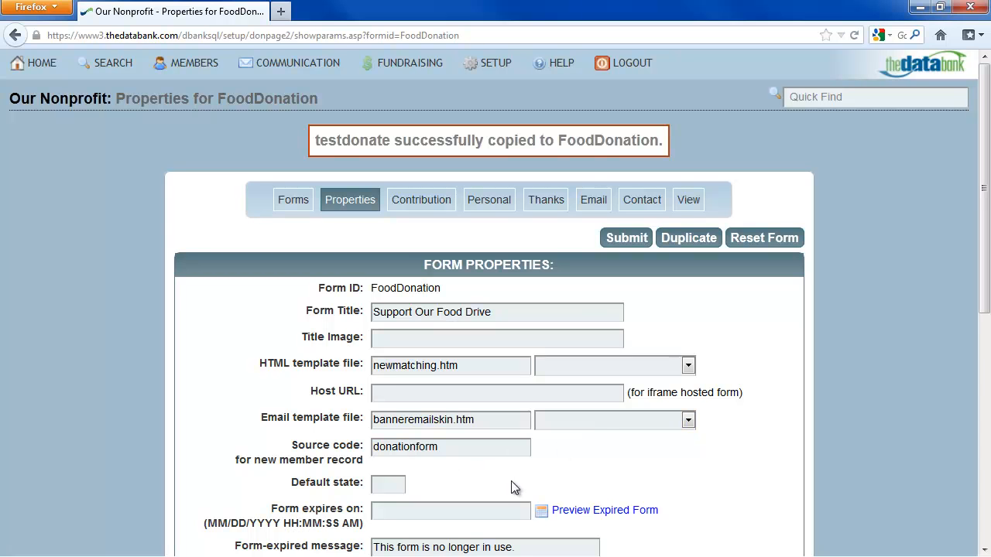
# Set default state MN, expiry 12/31/2012, tick Show SSL seal, and save FoodDonation's properties
pyautogui.write('MN')
pyautogui.scroll(-3, 511, 481)
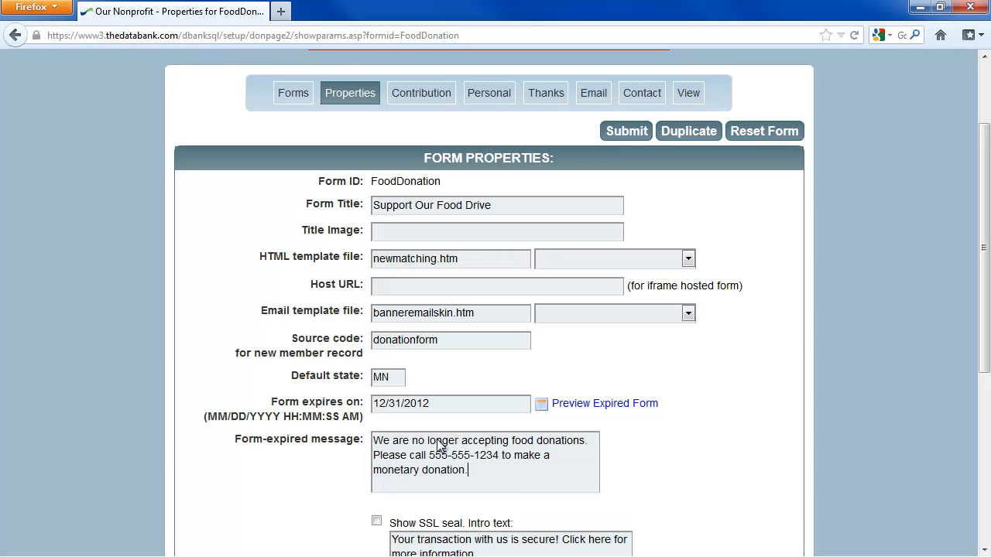
pyautogui.scroll(-5, 436, 439)
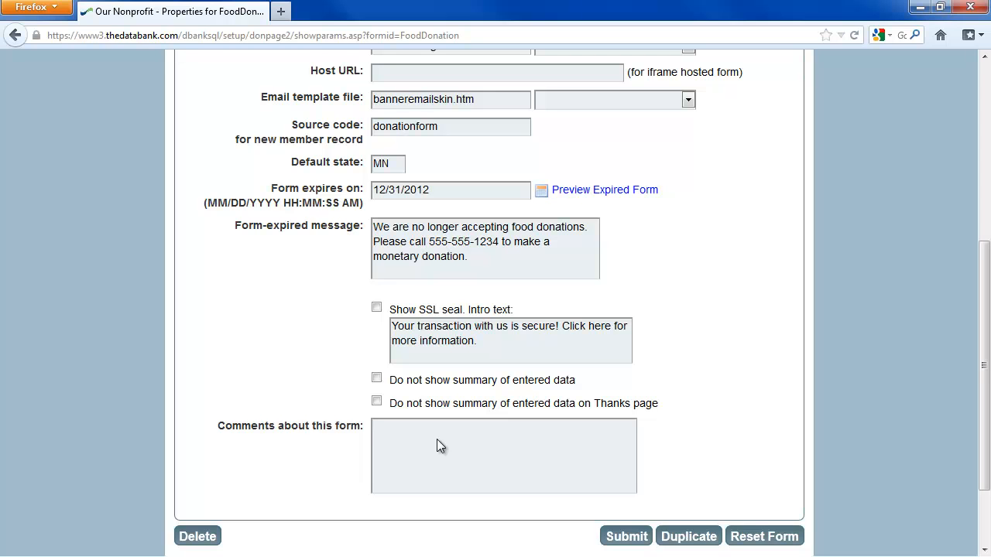
pyautogui.click(376, 308)
pyautogui.click(642, 544)
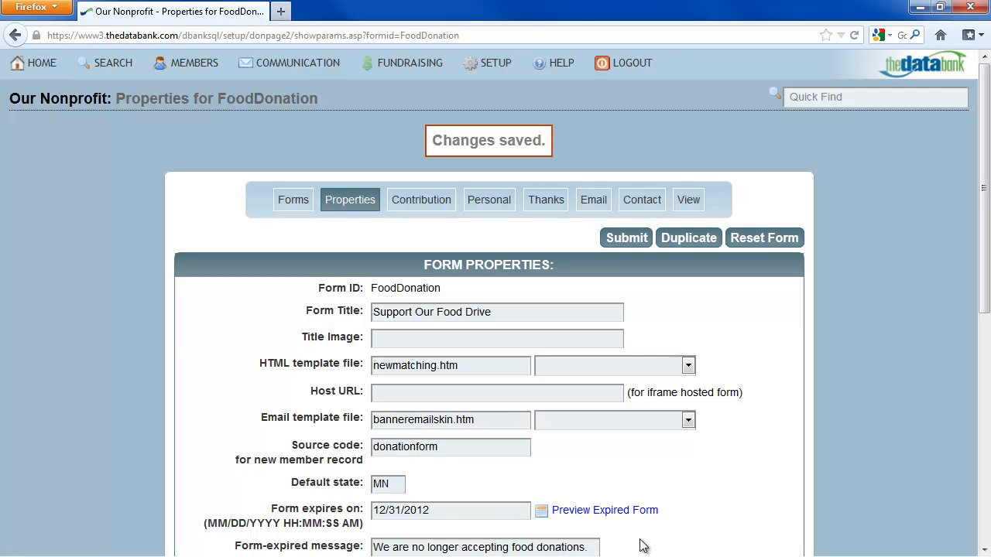
# Open FoodDonation's Contribution settings and submit the section intro
pyautogui.click(432, 205)
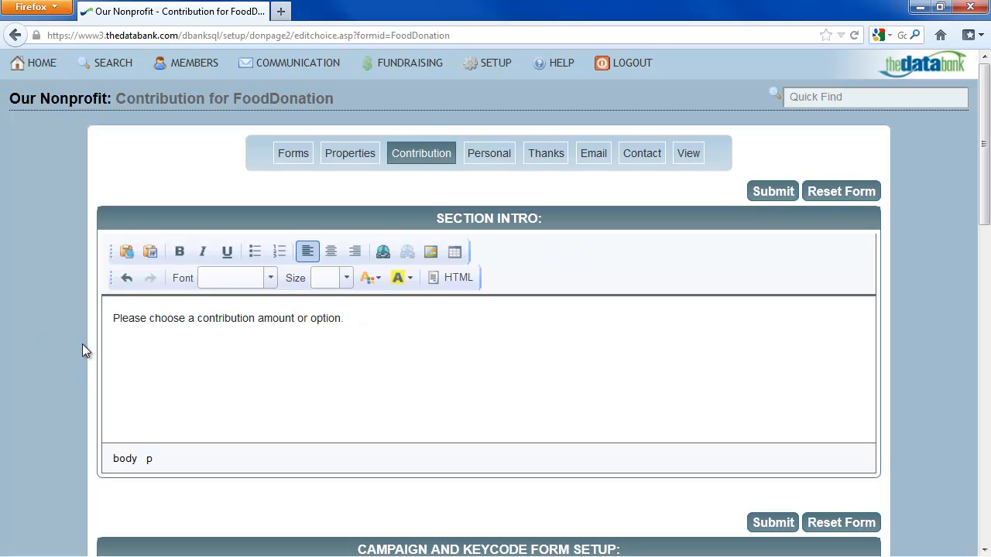
pyautogui.click(786, 193)
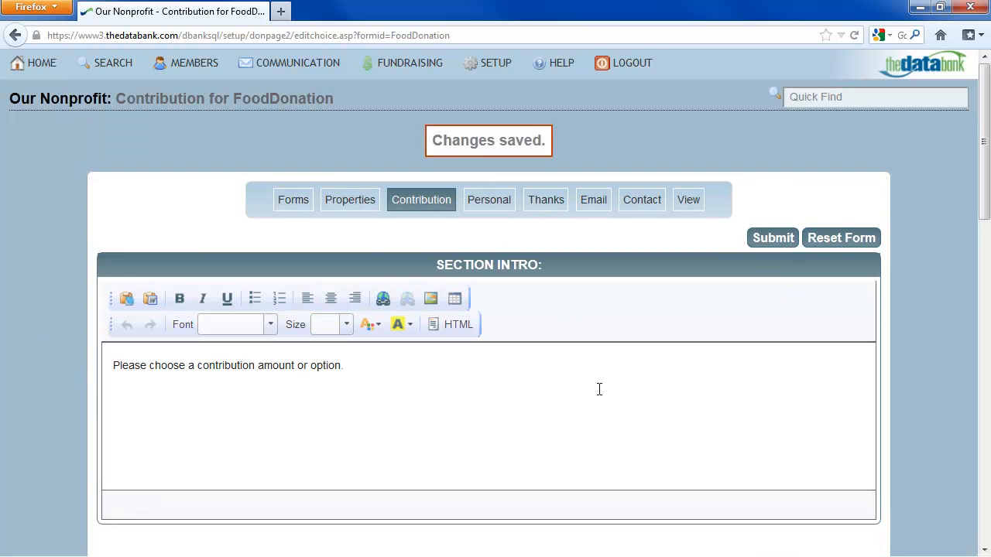
pyautogui.scroll(-5, 598, 389)
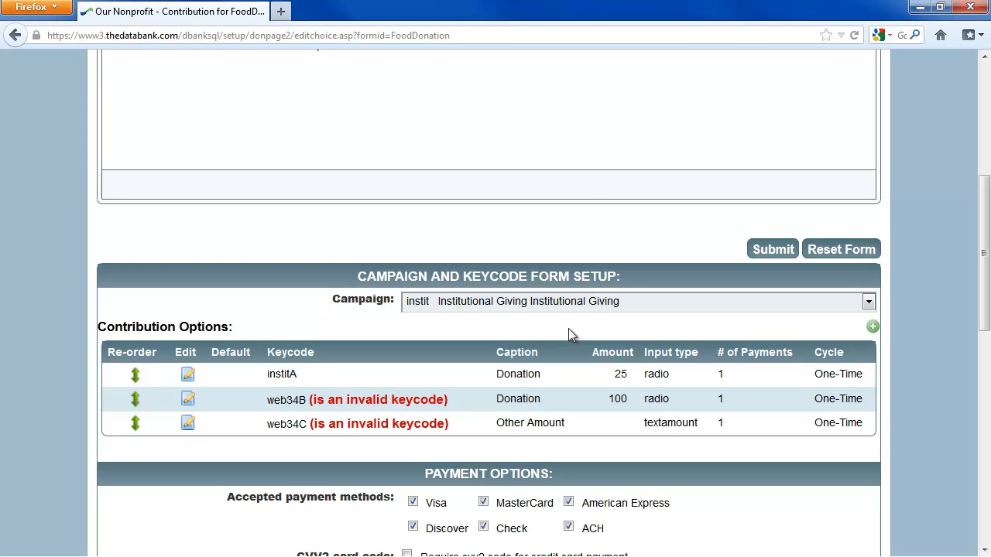
# Choose gala67 Gala Event as the contribution campaign and save it
pyautogui.click(572, 301)
pyautogui.click(619, 101)
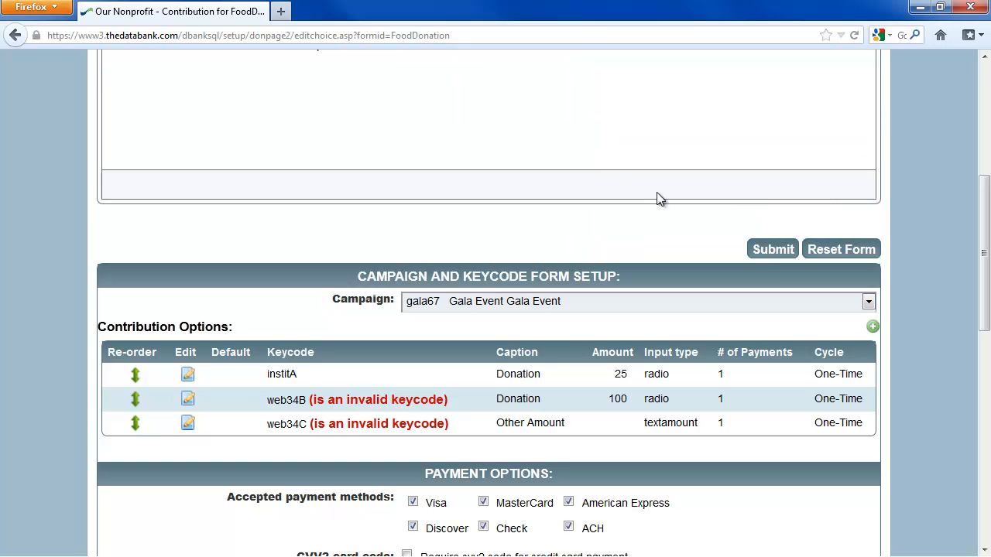
pyautogui.click(772, 250)
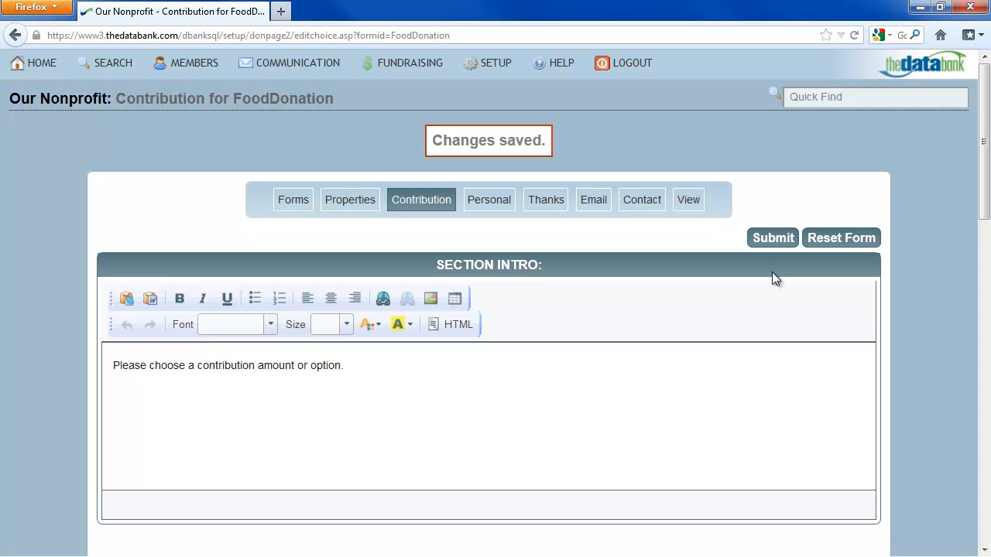
pyautogui.scroll(-6, 754, 293)
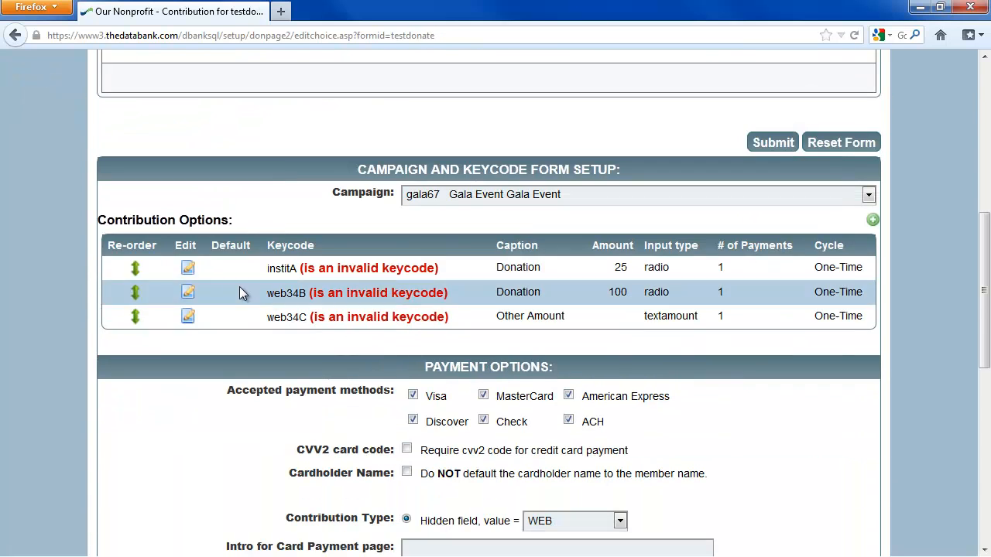
# Edit contribution choice 1, keeping Radio input at 150 one-time, and save it
pyautogui.click(188, 270)
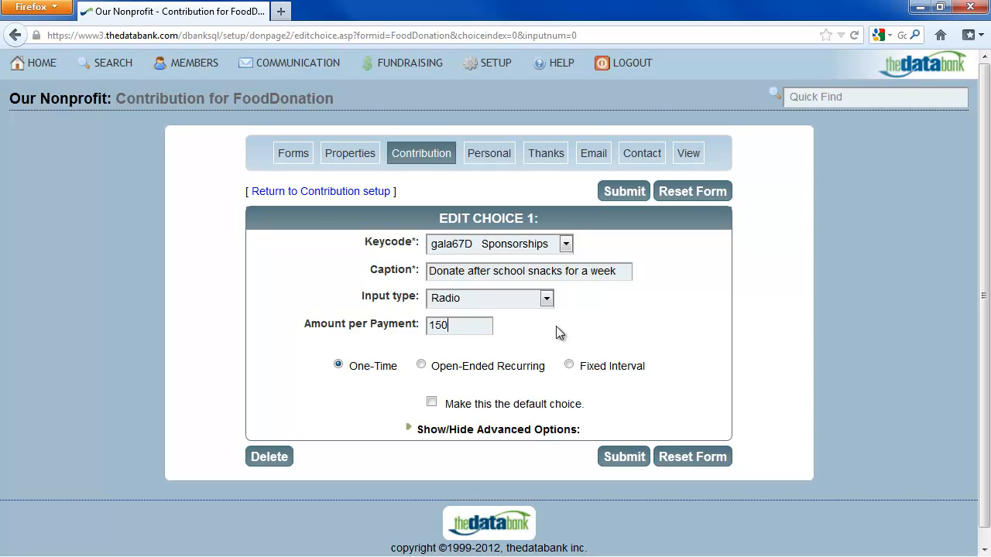
pyautogui.click(545, 300)
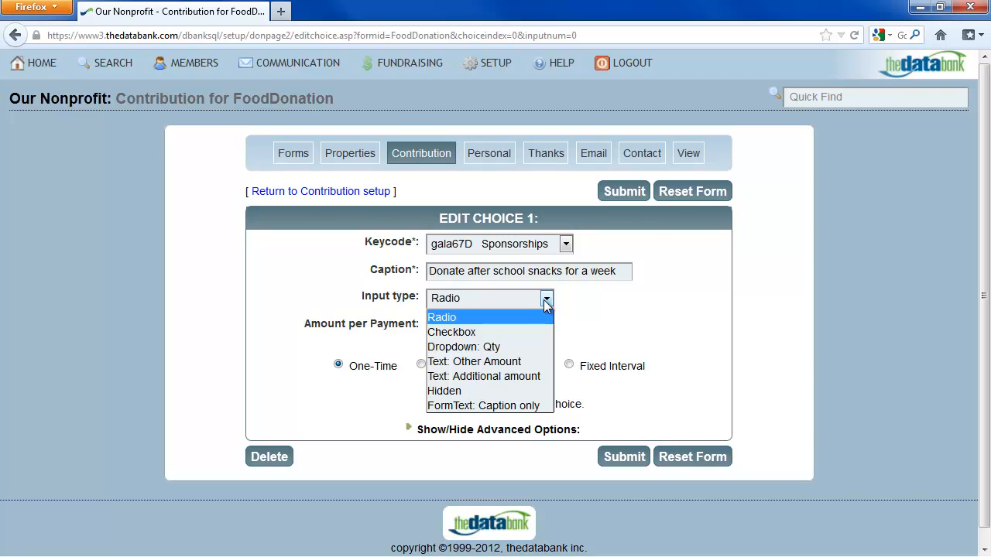
pyautogui.click(633, 326)
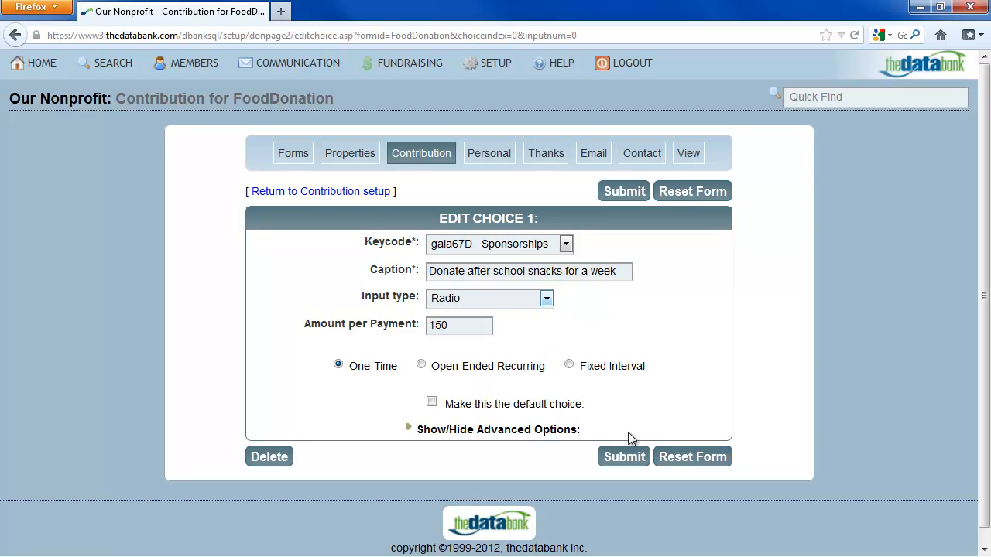
pyautogui.click(621, 455)
pyautogui.scroll(-5, 621, 452)
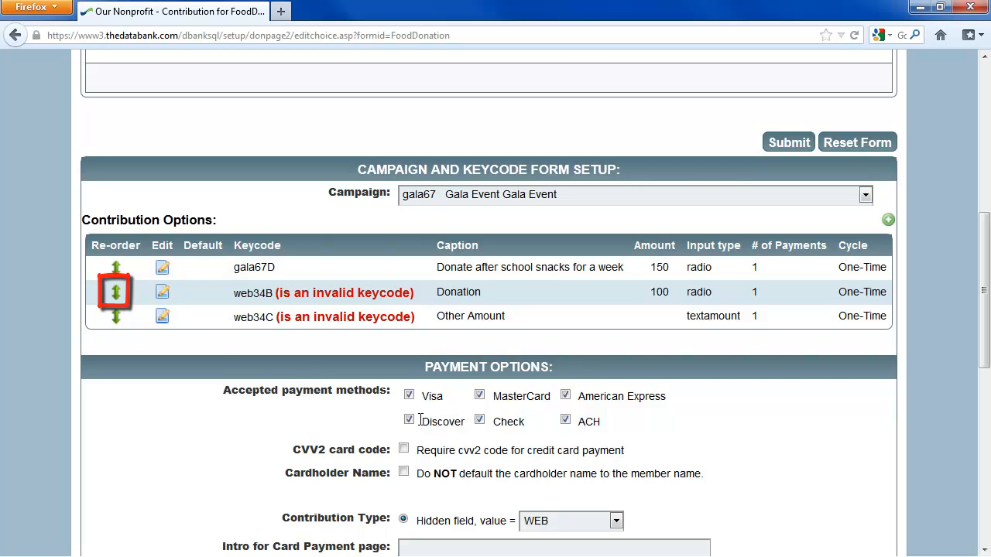
# Drag the web34B option to the top, reorder the rest, and save the contribution setup
pyautogui.moveTo(115, 291); pyautogui.dragTo(111, 269)
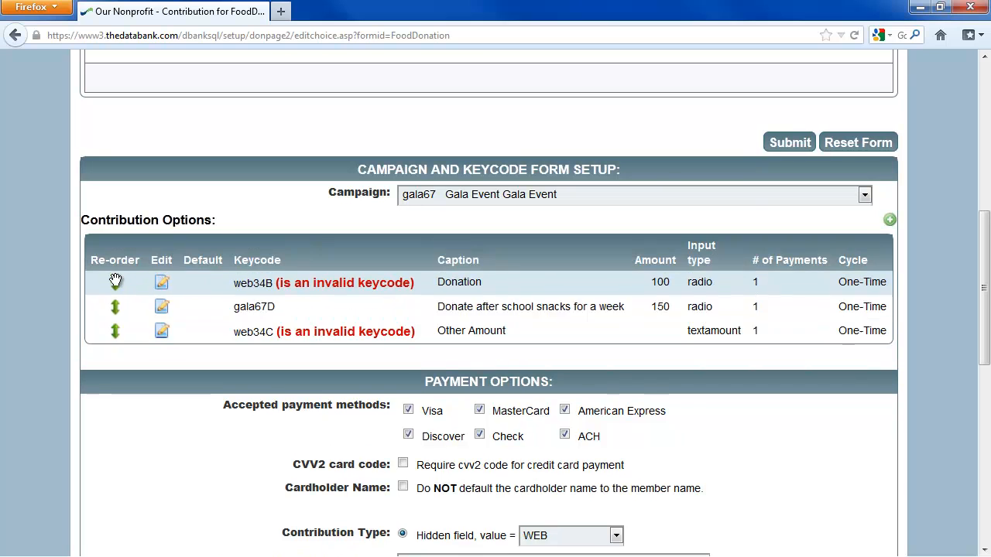
pyautogui.moveTo(115, 331); pyautogui.dragTo(115, 307)
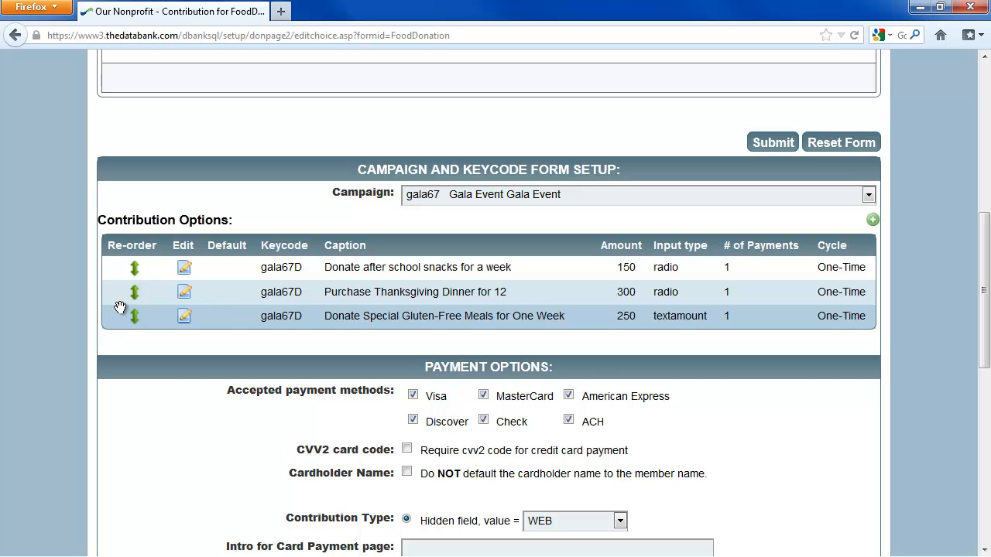
pyautogui.click(774, 142)
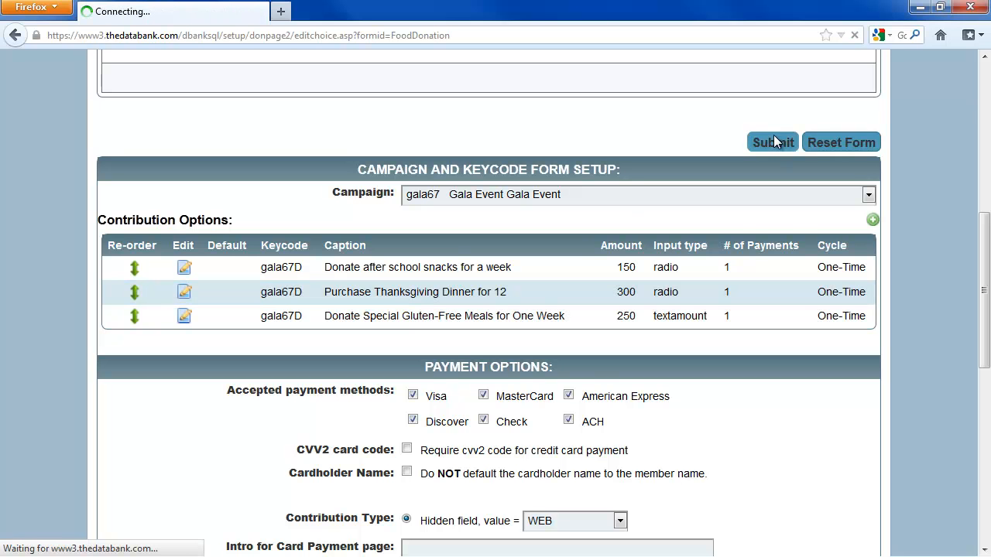
# Require the CVV2 code, turn off cardholder-name defaulting, and set Contribution Type to New
pyautogui.scroll(-10, 177, 342)
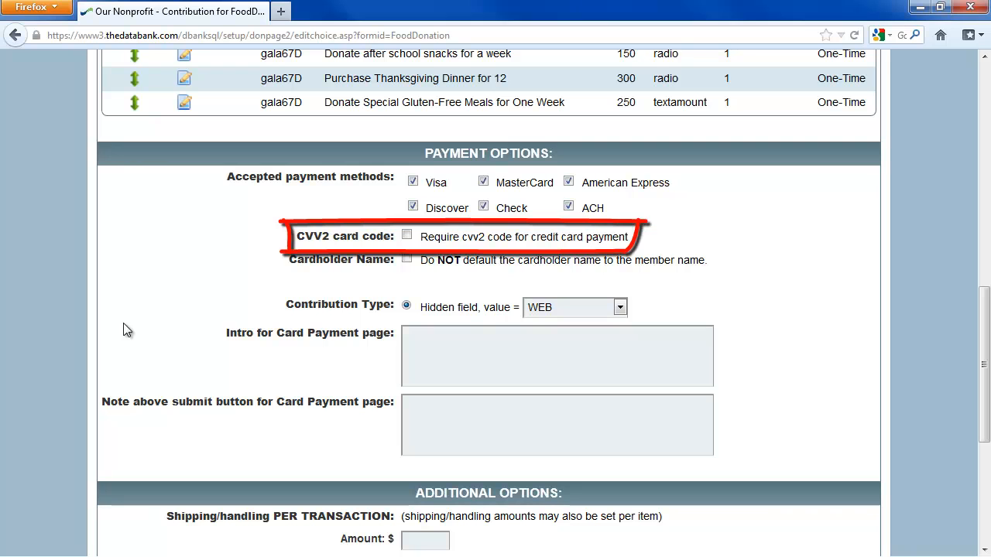
pyautogui.click(407, 235)
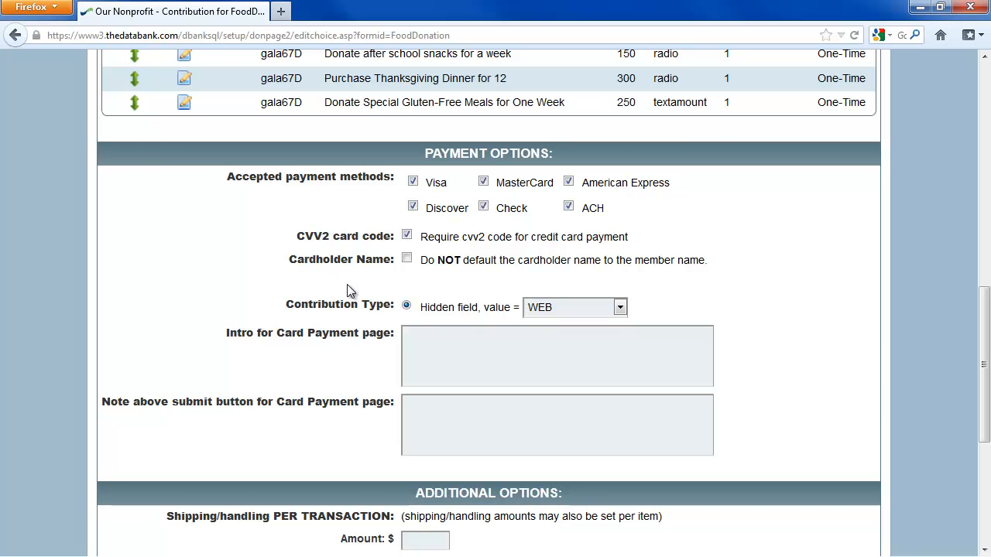
pyautogui.click(406, 259)
pyautogui.click(559, 308)
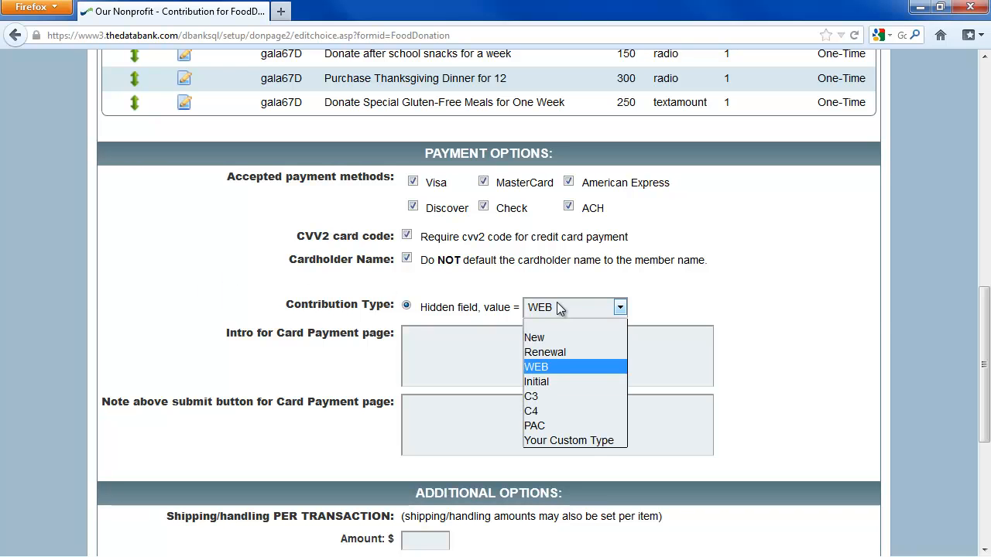
pyautogui.click(548, 337)
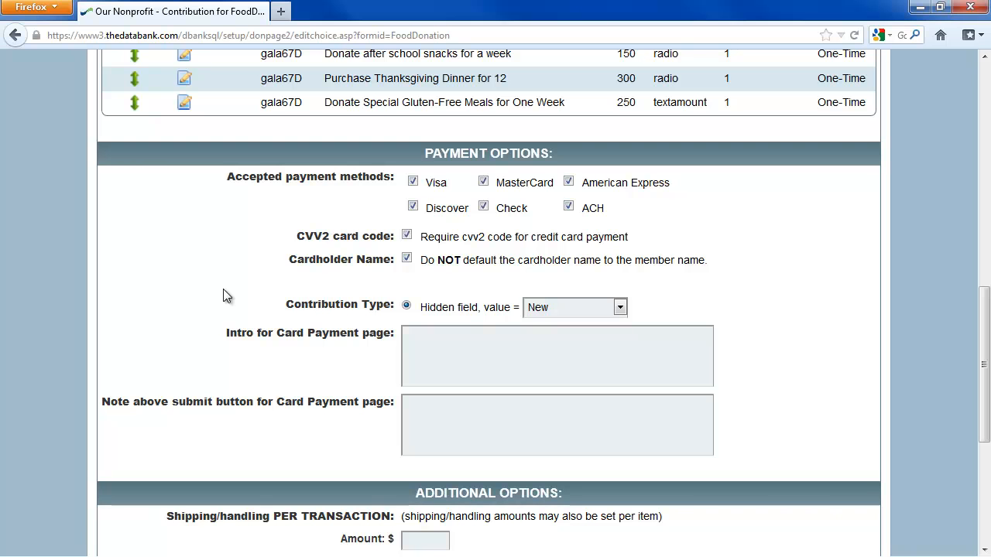
# Submit the contribution page to save the CVV2, cardholder name and contribution type settings
pyautogui.scroll(-6, 195, 282)
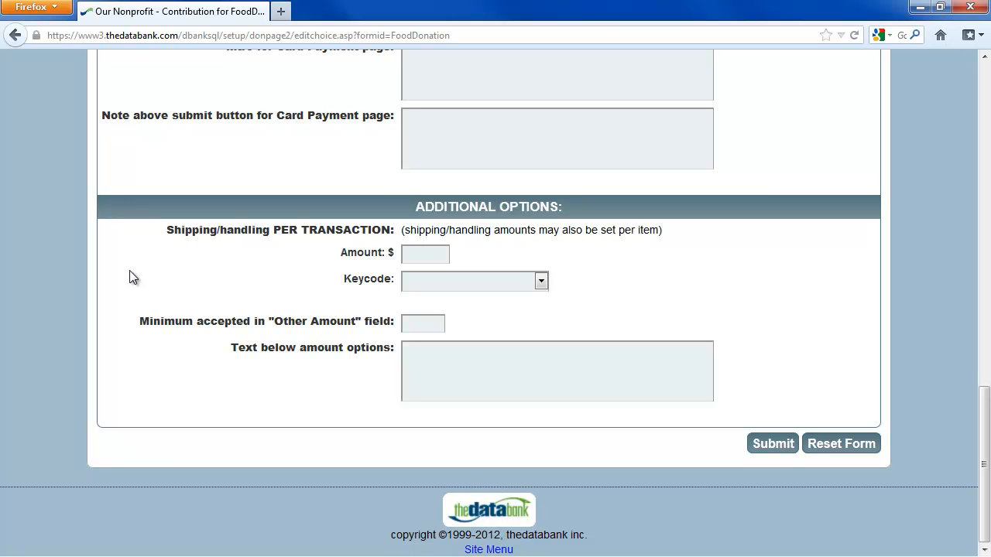
pyautogui.click(764, 443)
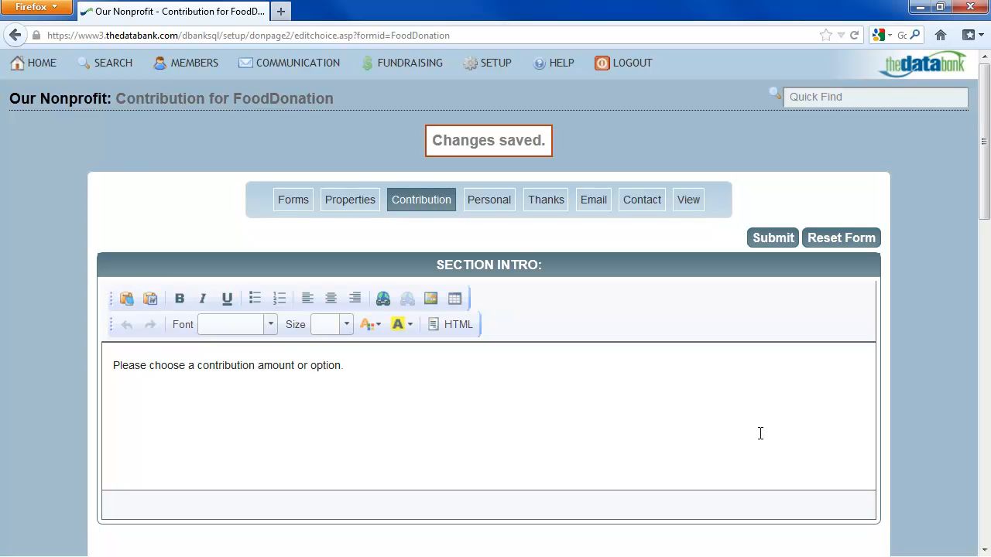
pyautogui.click(695, 201)
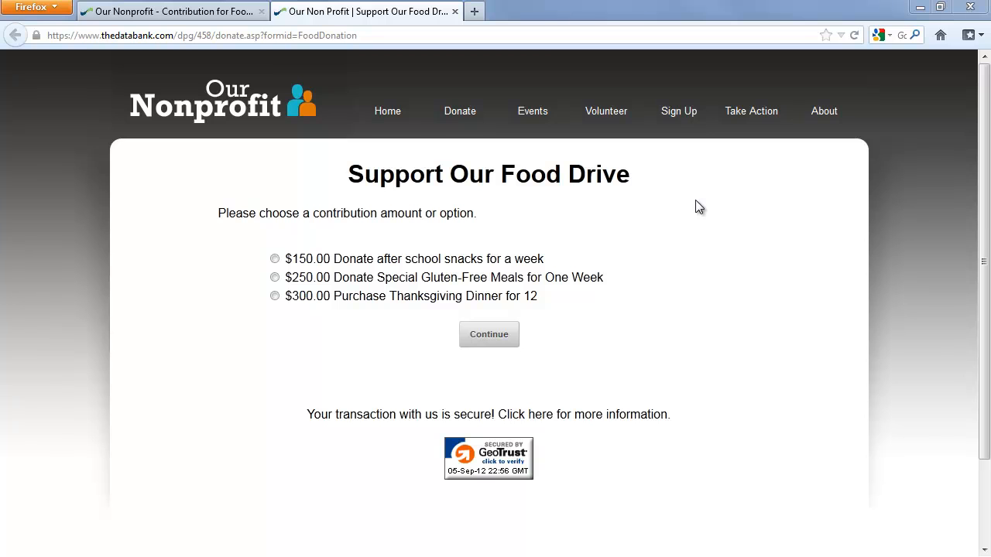
pyautogui.click(454, 11)
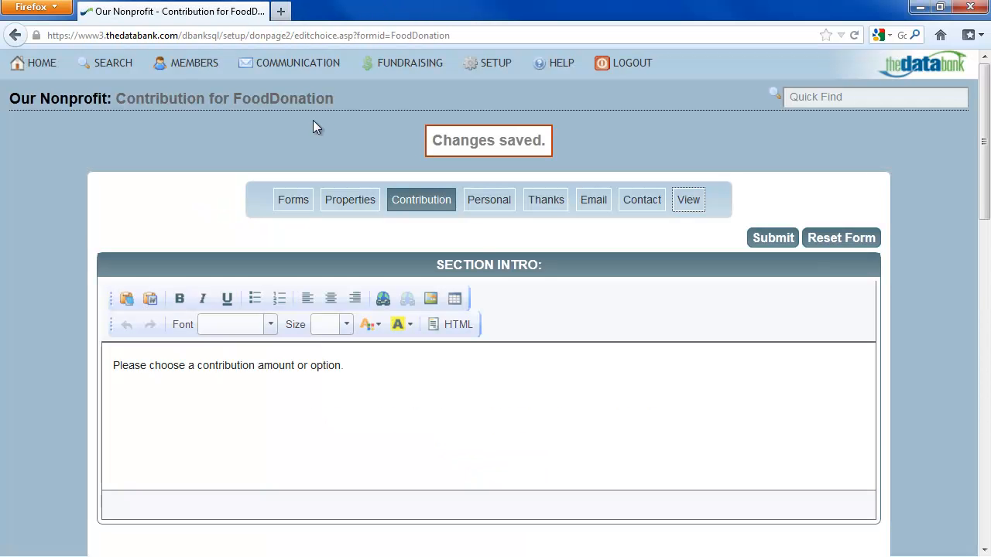
pyautogui.click(500, 204)
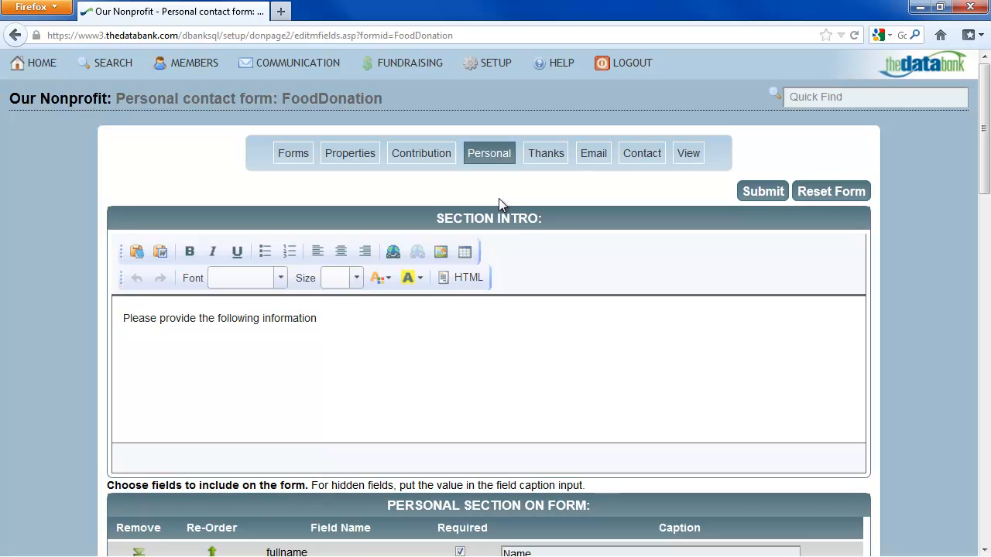
# Set the personal section intro to 'Please enter your personal information.' and delete the Custom Textinput field
pyautogui.write('enter your personal information.')
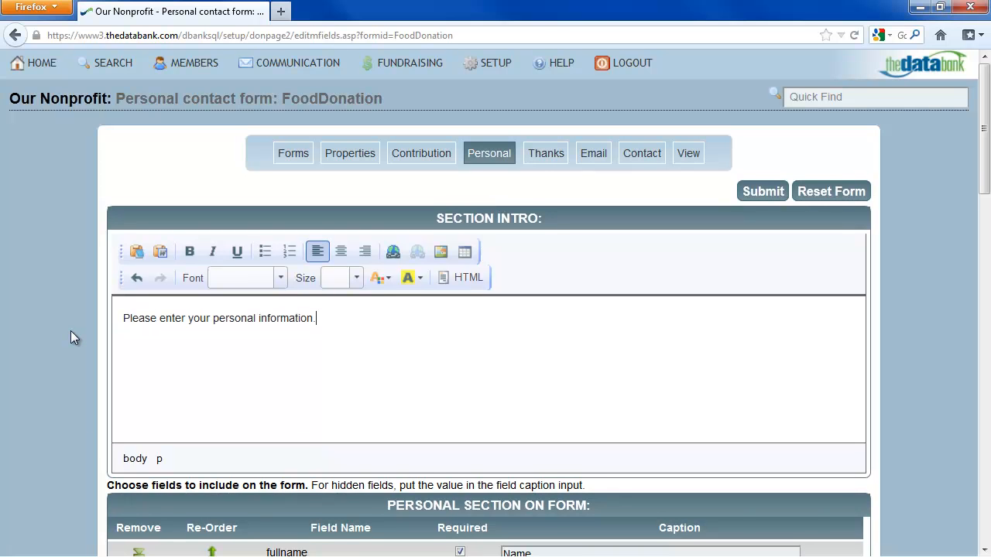
pyautogui.scroll(-5, 70, 330)
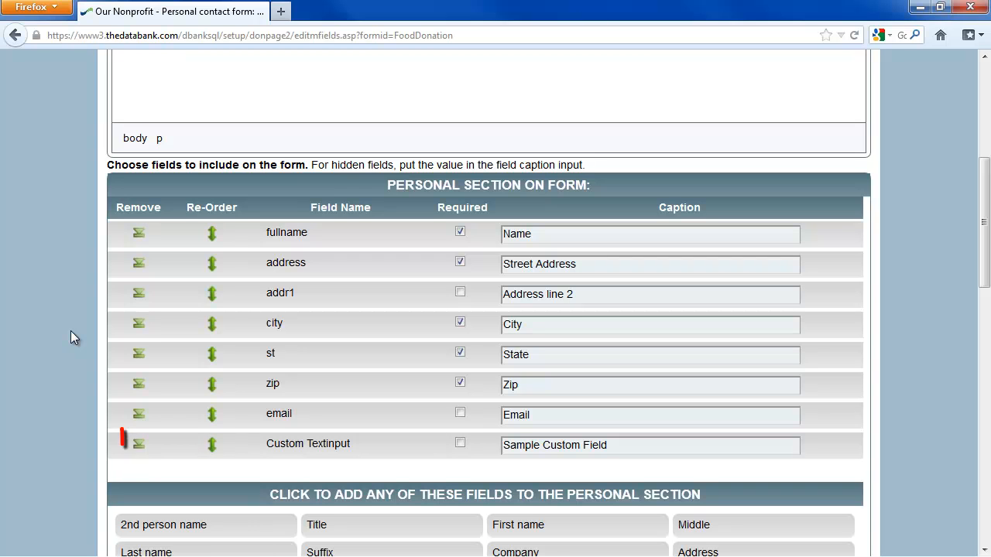
pyautogui.click(138, 444)
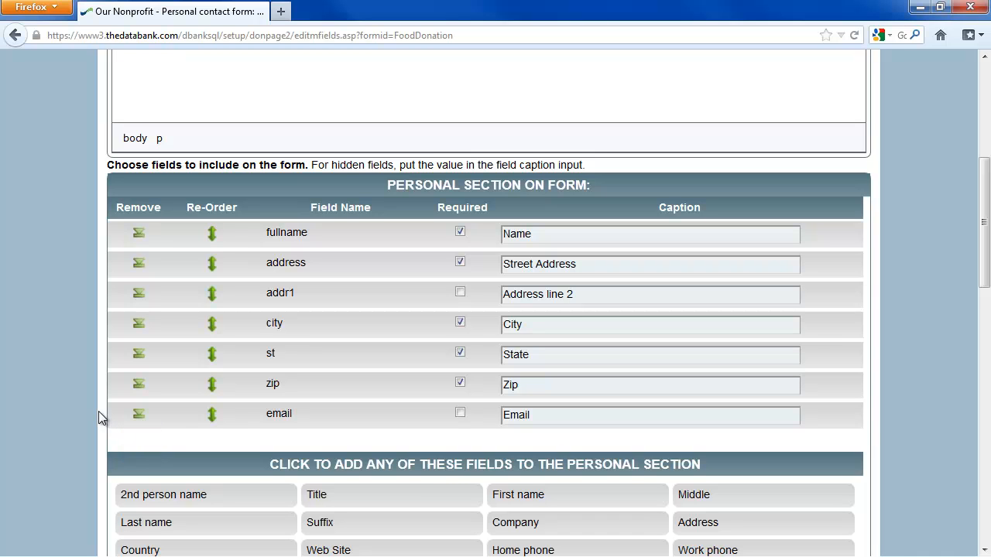
pyautogui.scroll(-6, 99, 416)
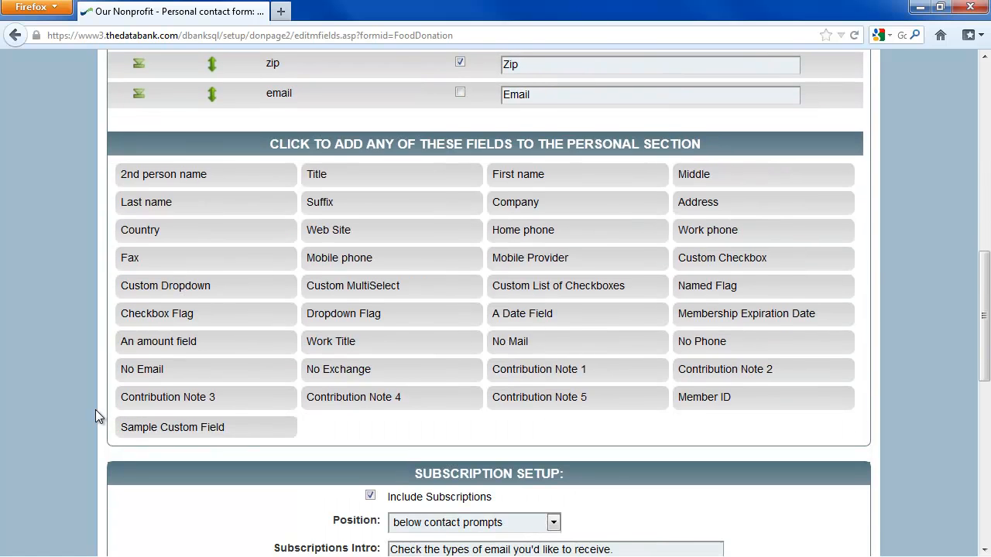
# Add Work phone and Home phone fields, with Home phone placed above Work phone
pyautogui.click(701, 239)
pyautogui.click(546, 261)
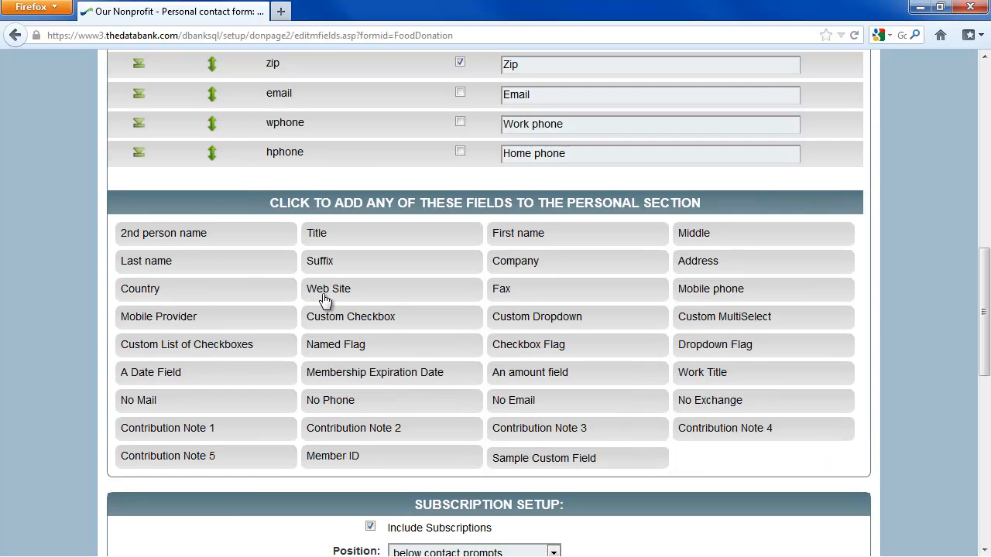
pyautogui.scroll(3, 114, 295)
pyautogui.scroll(1, 115, 295)
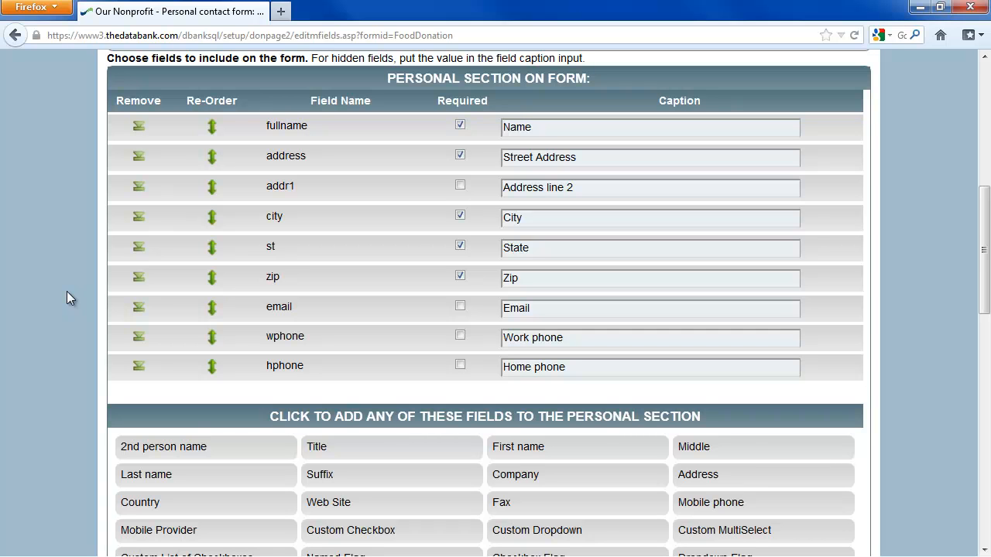
pyautogui.scroll(-3, 67, 291)
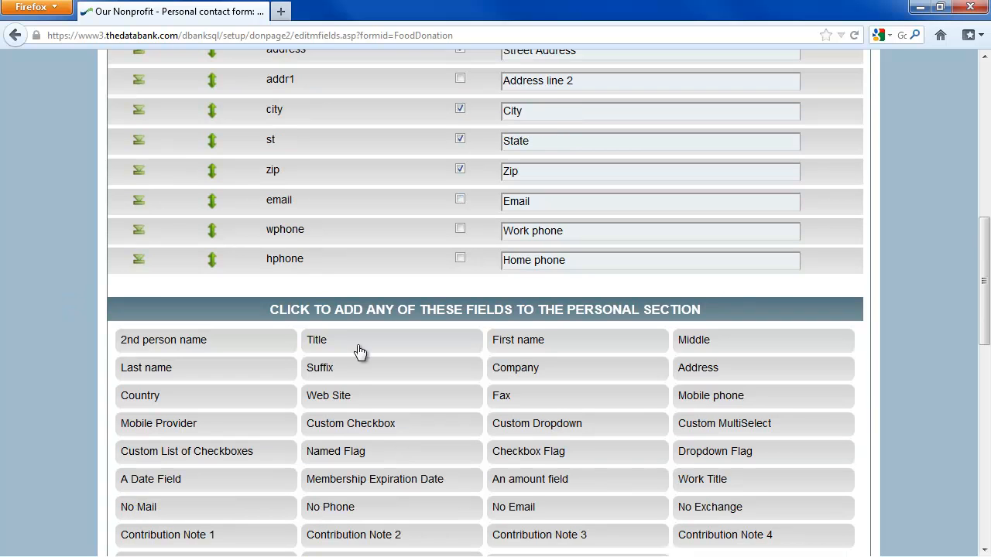
pyautogui.moveTo(318, 258); pyautogui.dragTo(302, 238)
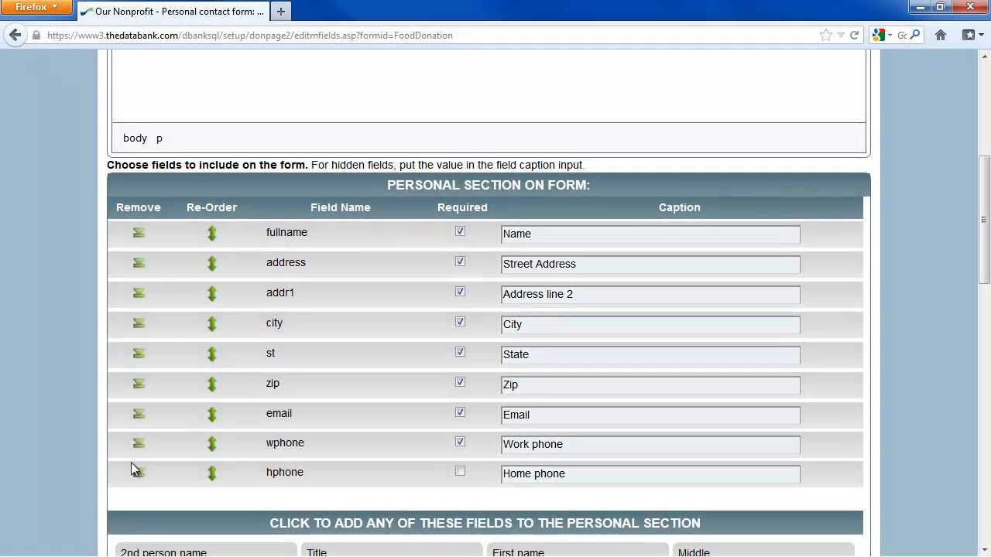
pyautogui.scroll(-5, 133, 468)
pyautogui.scroll(-4, 131, 468)
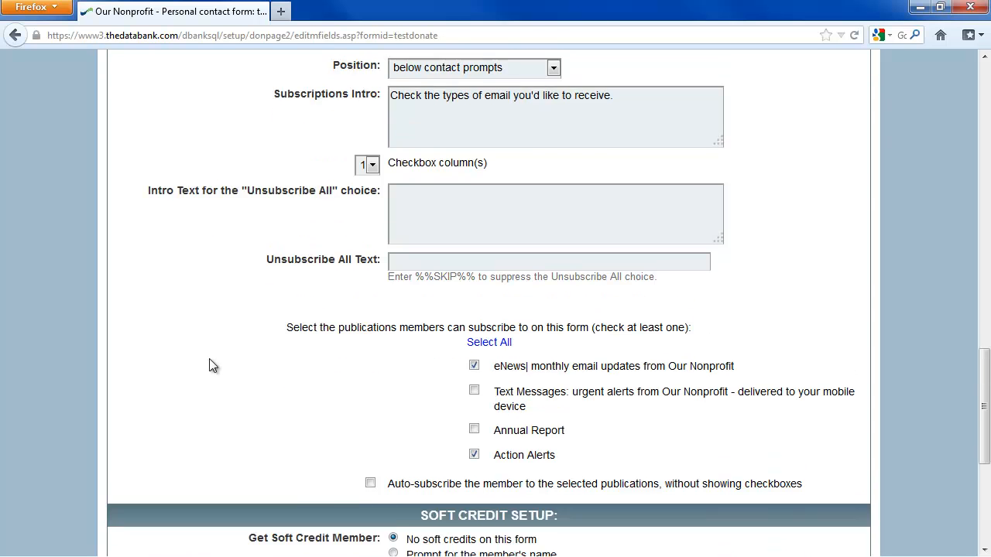
# Save the Personal tab changes to FoodDonation's contact form
pyautogui.scroll(-7, 210, 365)
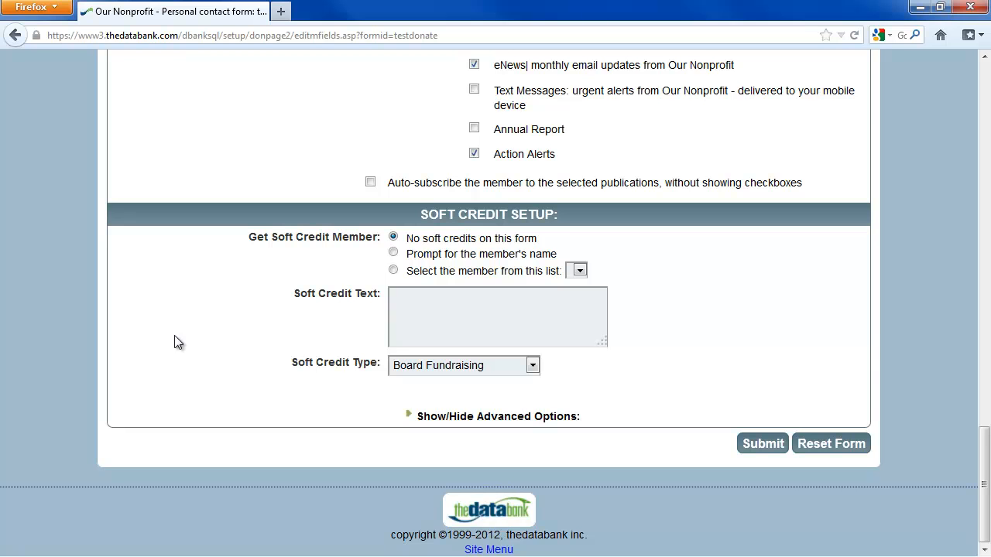
pyautogui.click(771, 440)
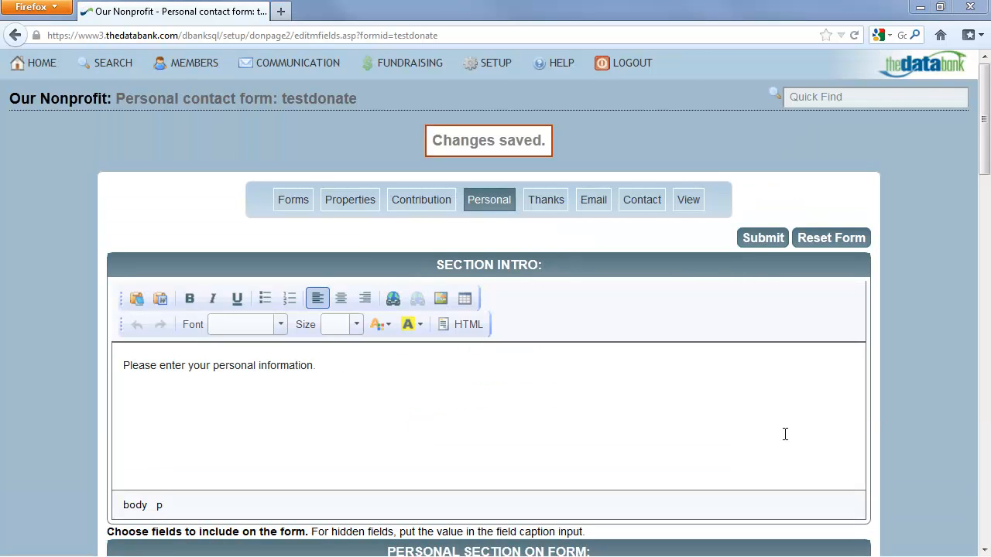
# In the public form preview, pick the $150.00 after-school snacks option and review the personal fields
pyautogui.click(690, 205)
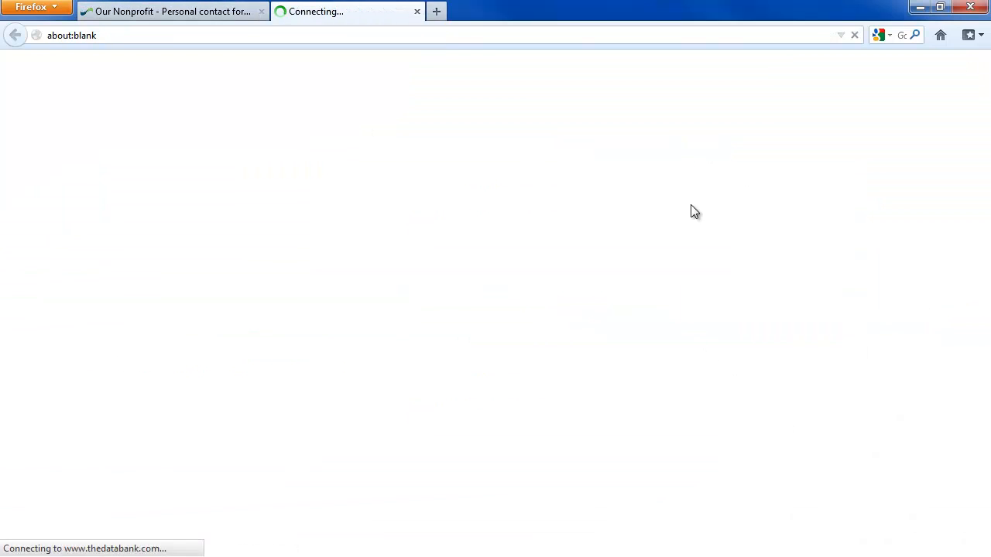
pyautogui.click(275, 243)
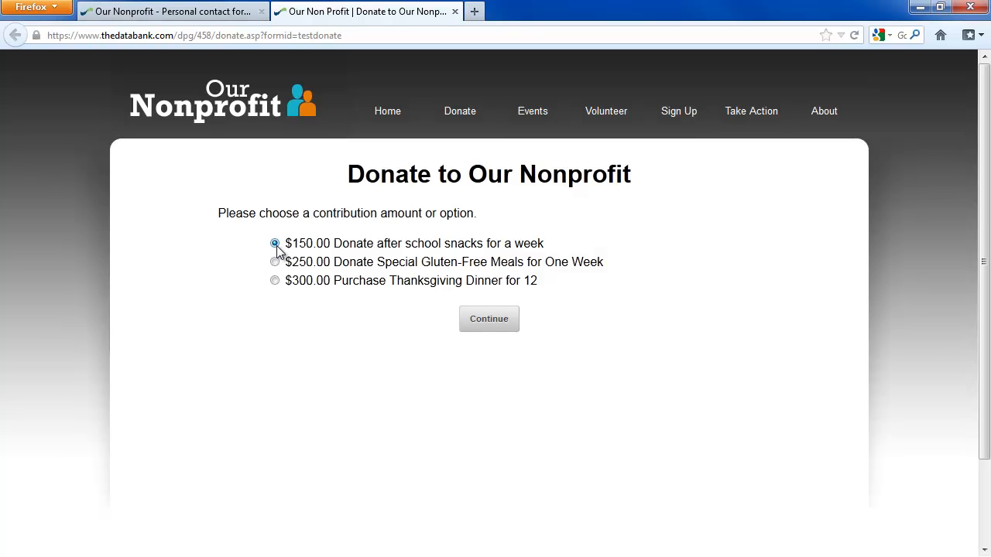
pyautogui.click(488, 321)
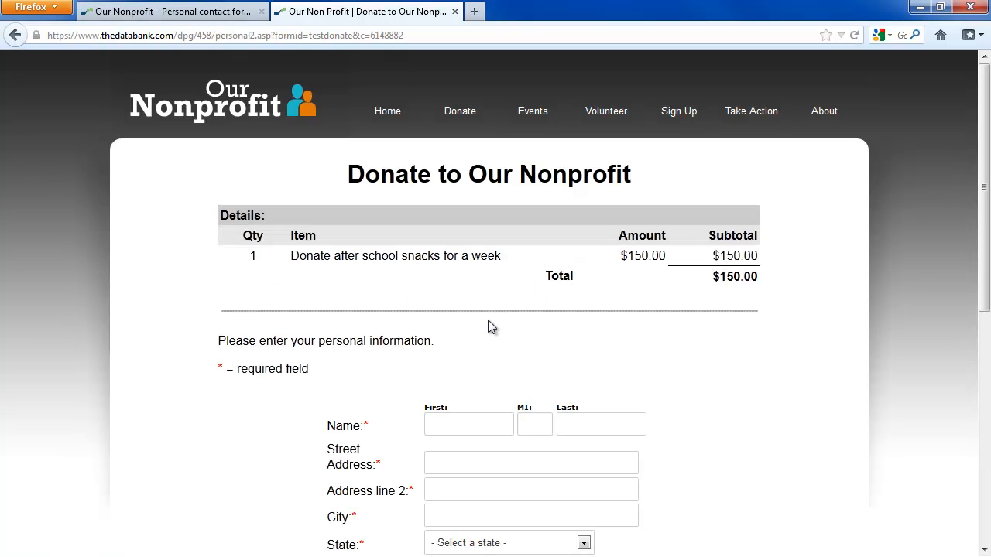
pyautogui.scroll(-6, 465, 243)
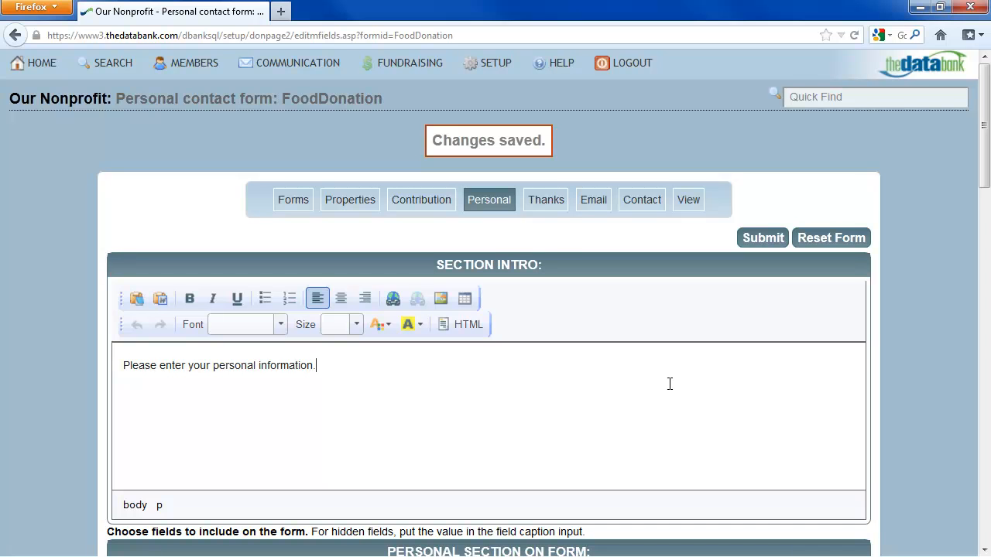
# Save the FoodDonation thank-you page without changes, then go to its Email settings
pyautogui.click(556, 207)
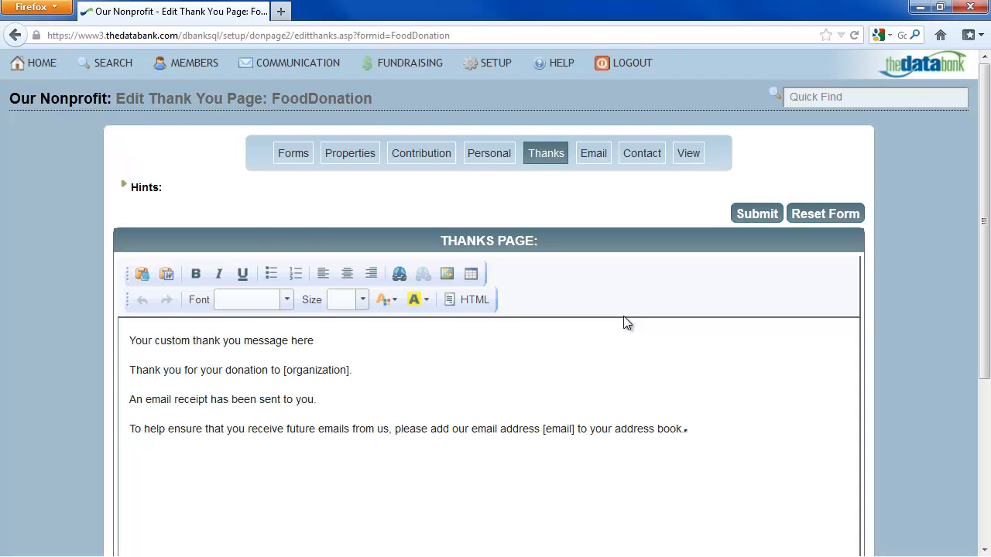
pyautogui.click(749, 214)
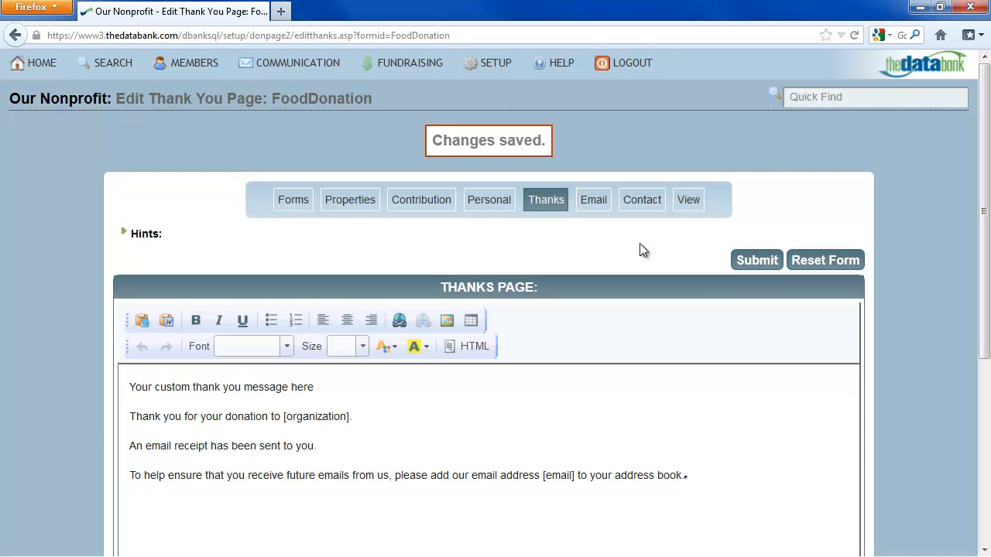
pyautogui.click(593, 201)
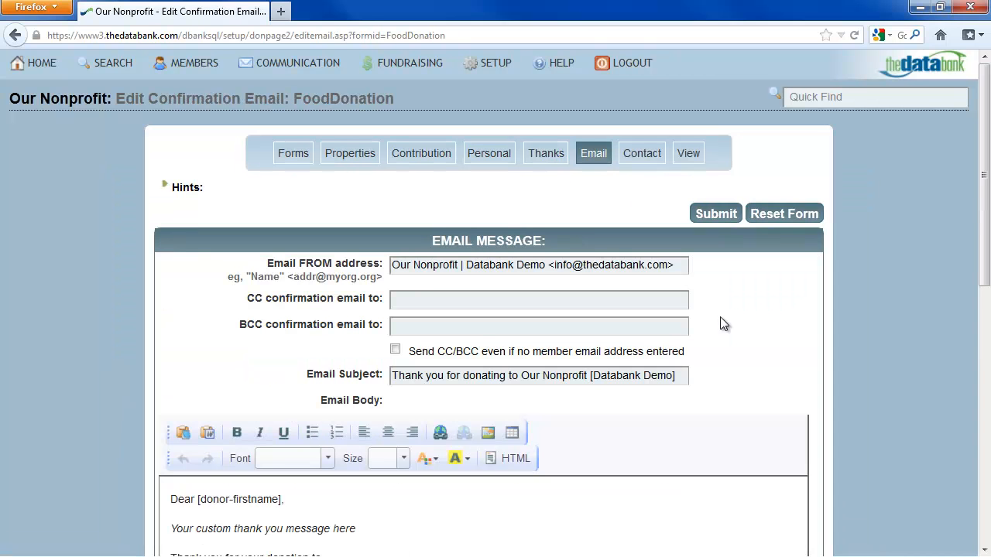
# Add a CC address that always gets confirmations, subject 'Thank you for donating to Our Food Drive!', and save
pyautogui.click(581, 306)
pyautogui.write('janedoe@xyzcompany.com')
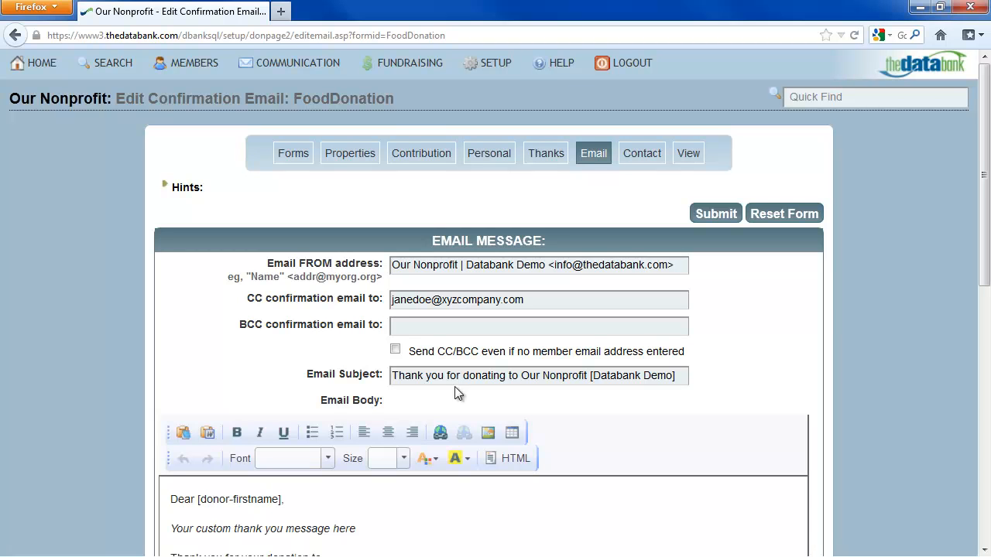
pyautogui.click(395, 349)
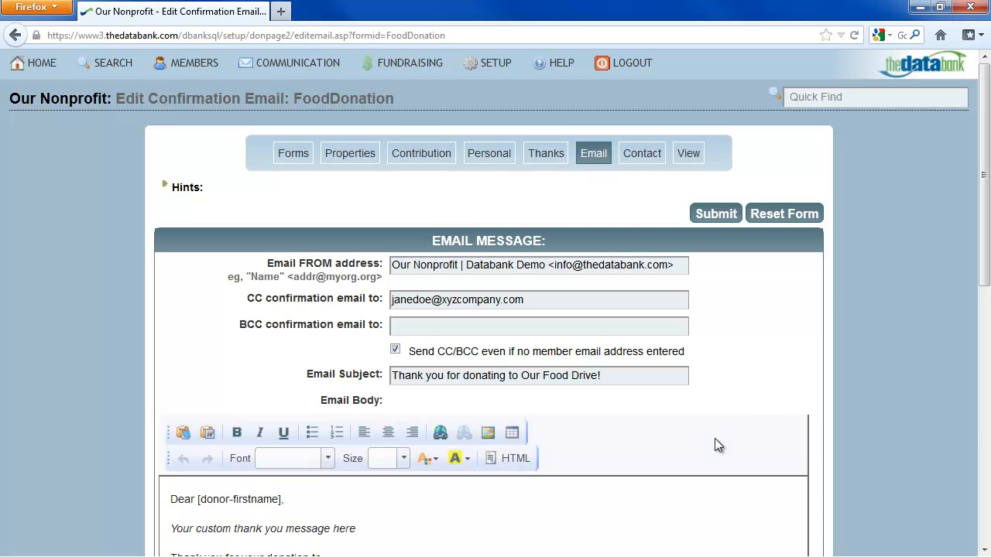
pyautogui.scroll(-4, 714, 445)
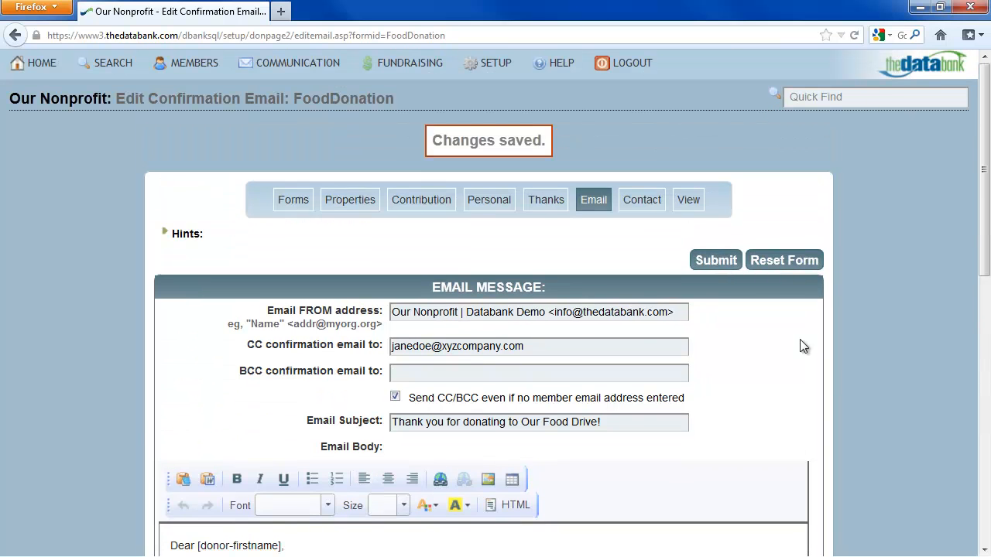
pyautogui.scroll(-10, 803, 346)
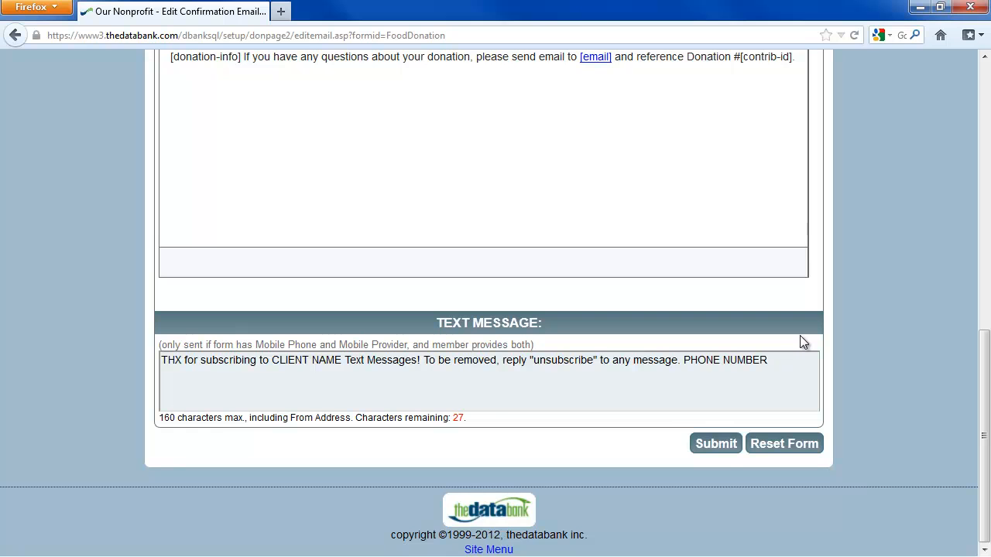
pyautogui.click(720, 445)
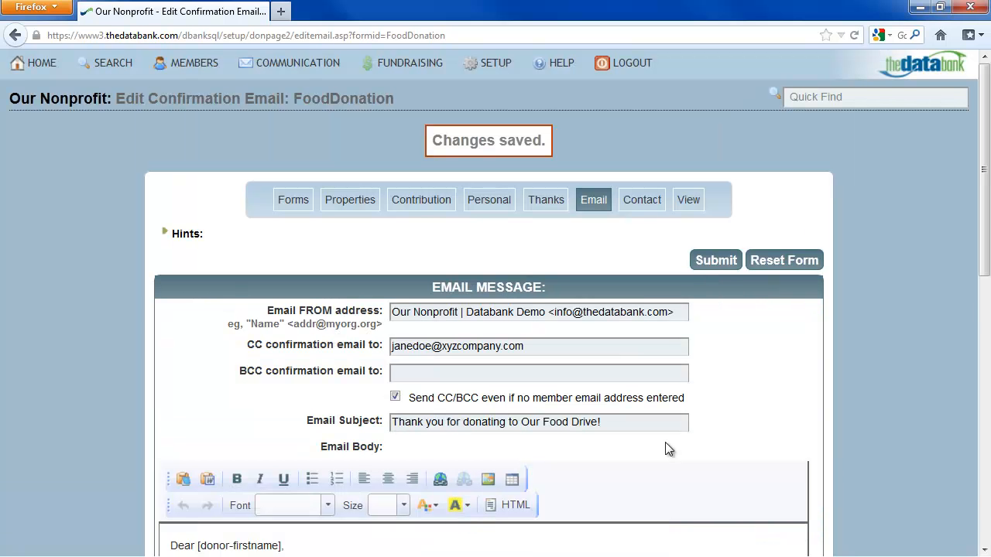
# Check the Contact record settings, then open the live donation page in a new tab
pyautogui.click(652, 204)
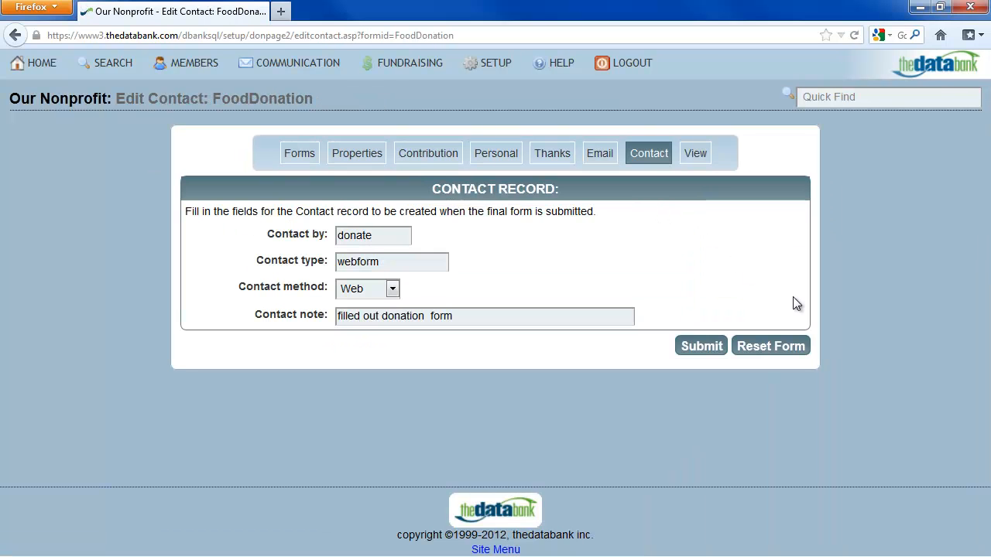
pyautogui.click(696, 154)
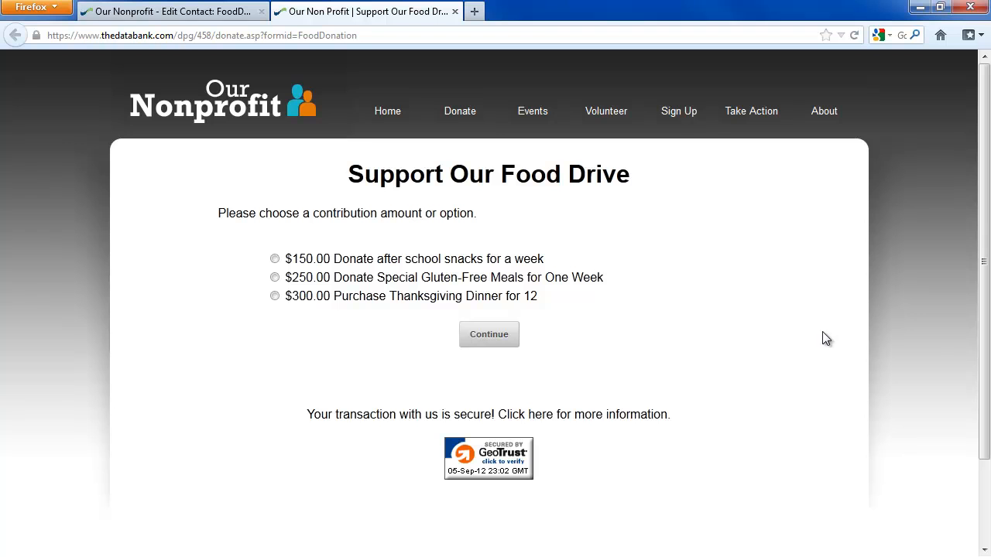
# Choose the $150.00 snacks option and continue past the personal information step
pyautogui.click(275, 258)
pyautogui.click(490, 335)
pyautogui.scroll(-5, 702, 375)
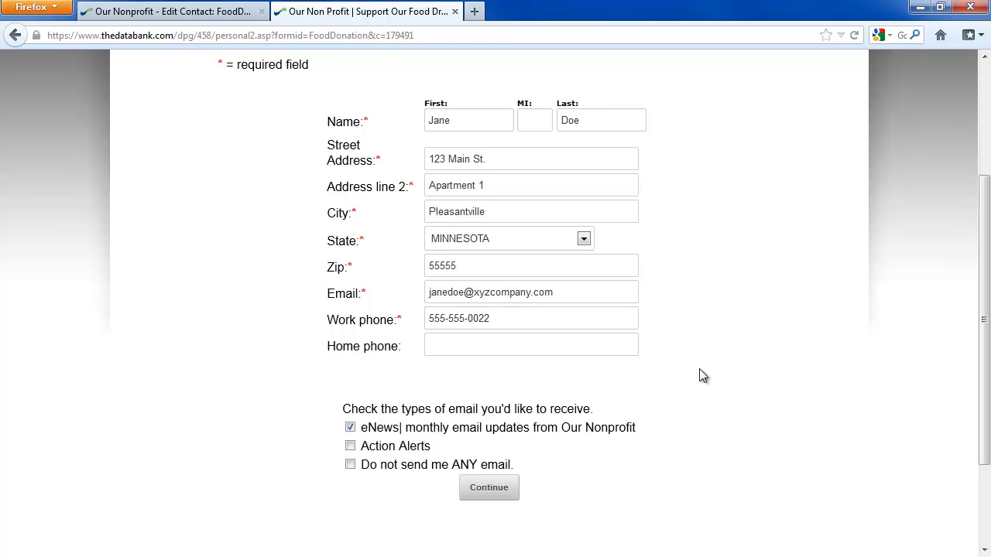
pyautogui.click(489, 489)
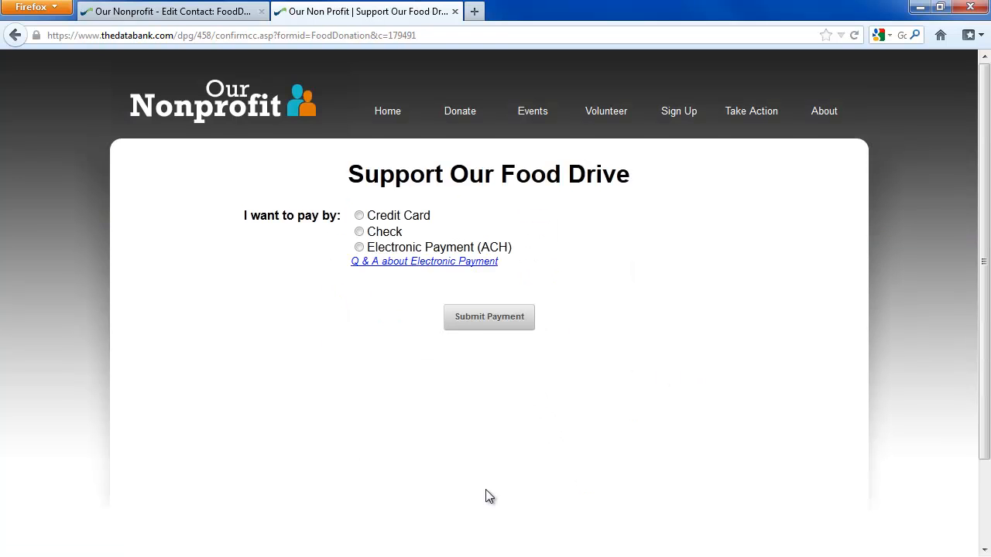
# Pay by Visa credit card, submit the test payment, and reopen the donation form in a new tab
pyautogui.click(359, 216)
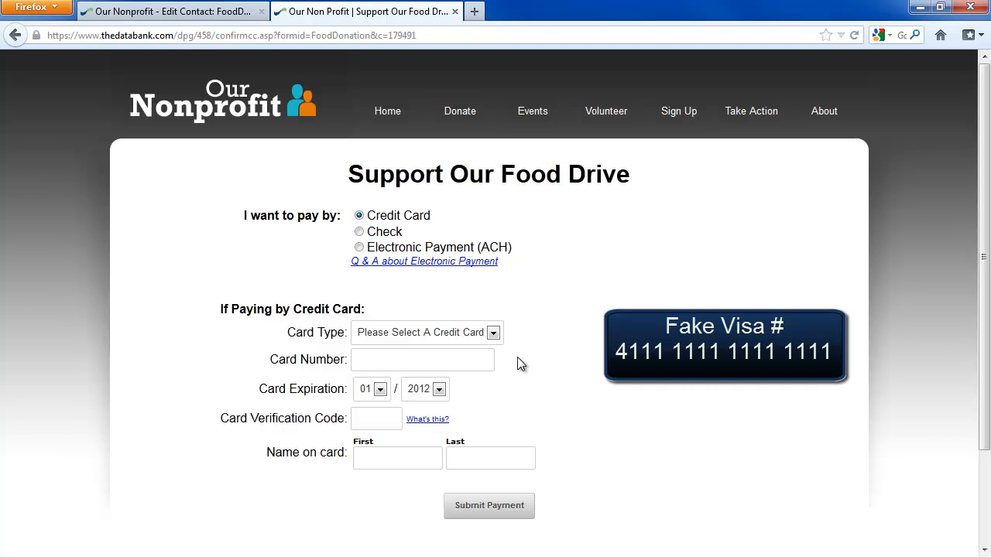
pyautogui.click(493, 333)
pyautogui.click(489, 365)
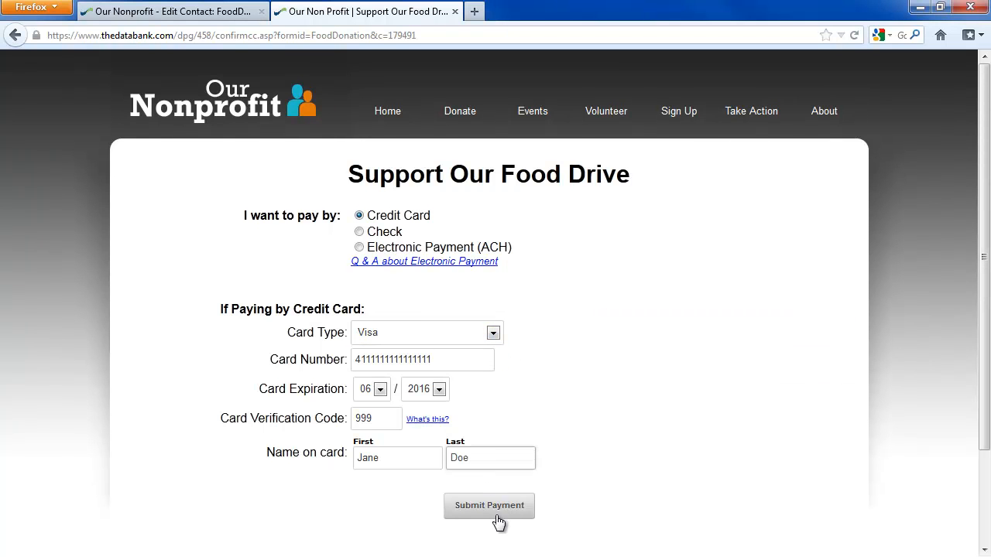
pyautogui.click(497, 514)
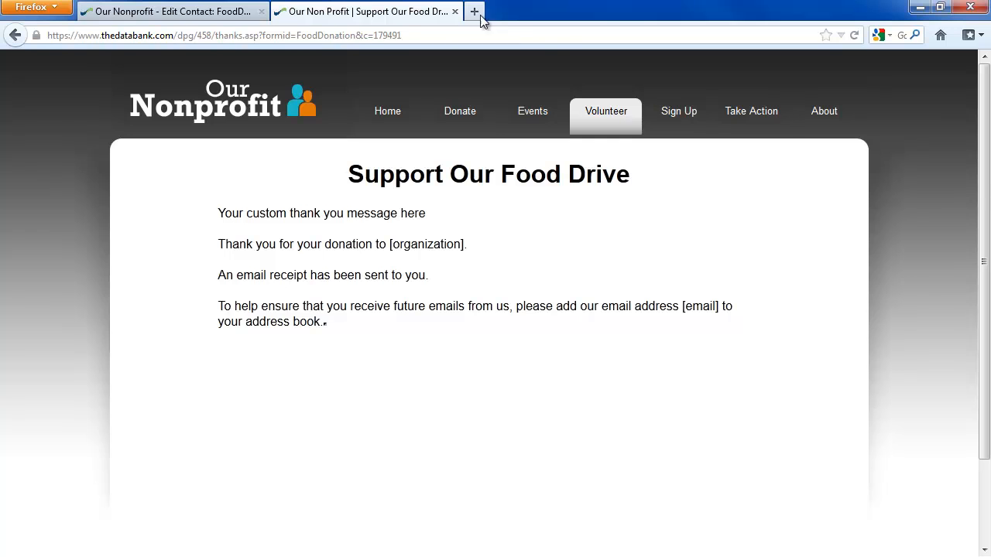
pyautogui.click(171, 11)
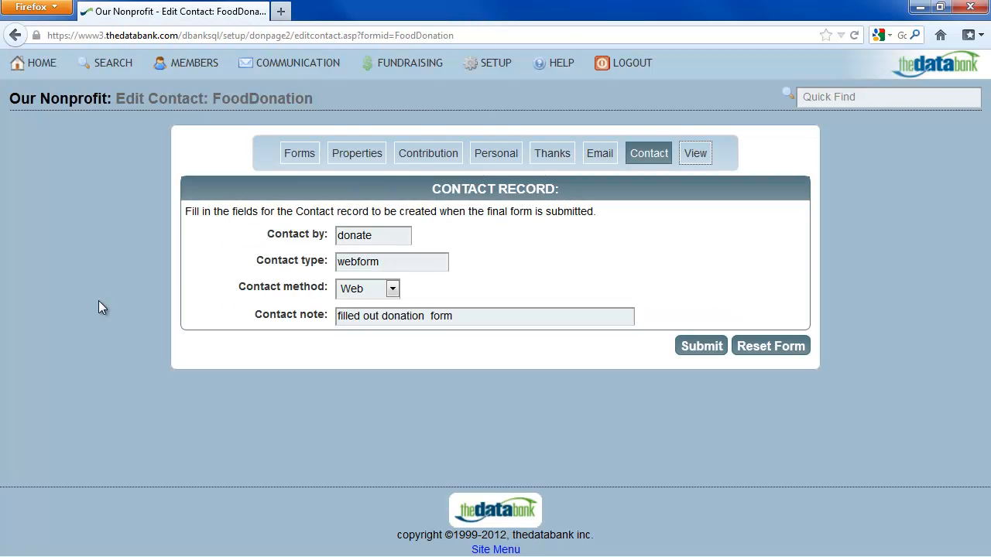
pyautogui.click(693, 158)
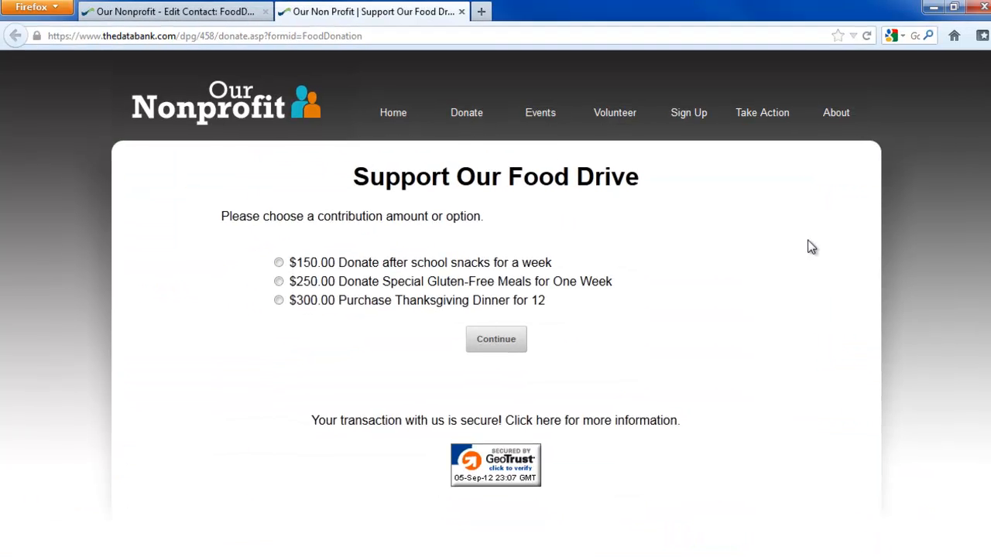